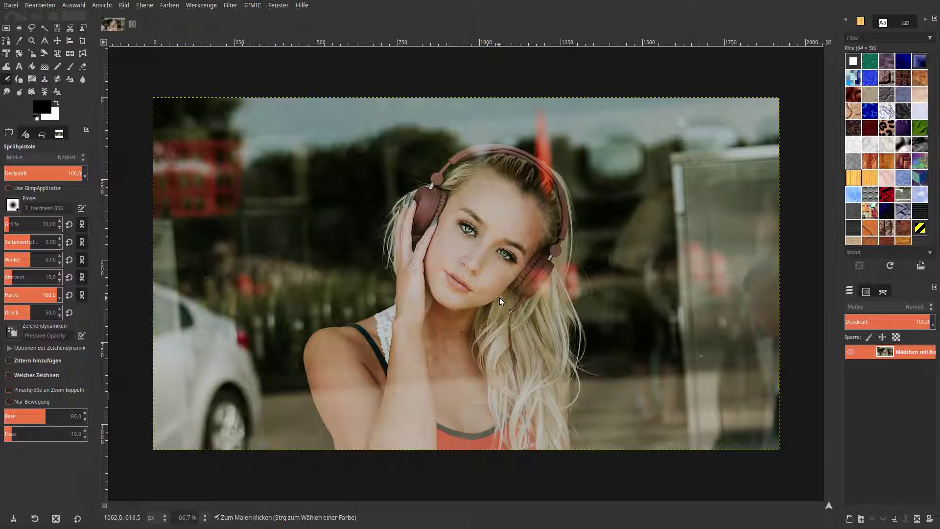
# - Switch from the airbrush to the Move tool in the toolbox
pyautogui.click(58, 52)
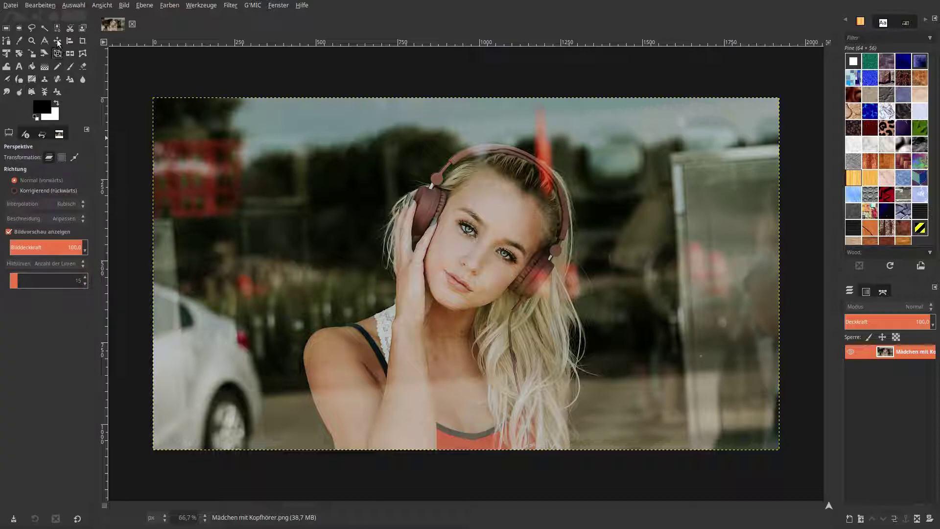
pyautogui.click(57, 41)
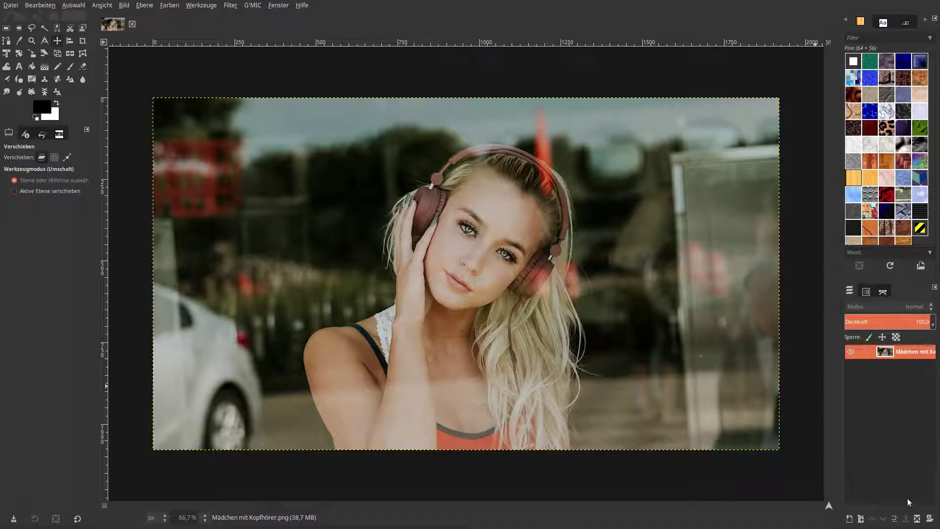
# - Duplicate the photo layer, hide the original, and set Blue-channel Levels output shadows to 20
pyautogui.click(895, 519)
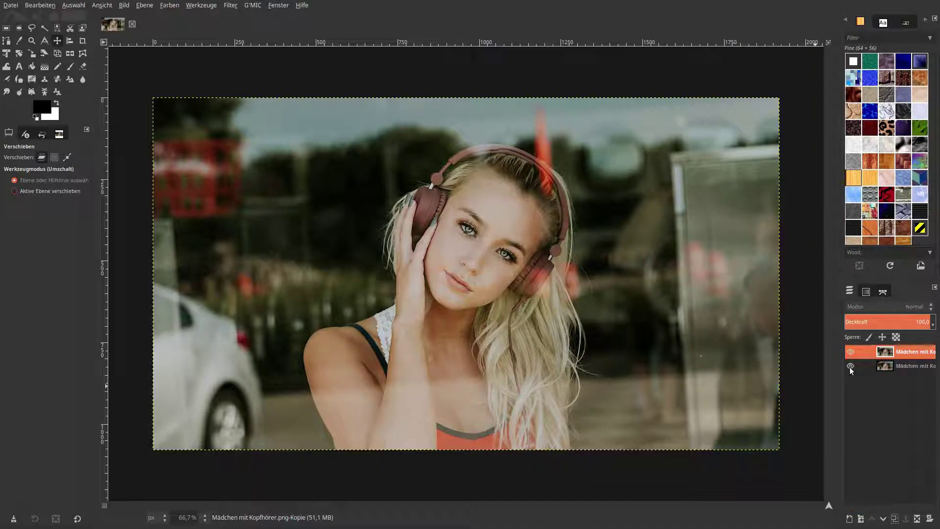
pyautogui.click(850, 365)
pyautogui.click(170, 6)
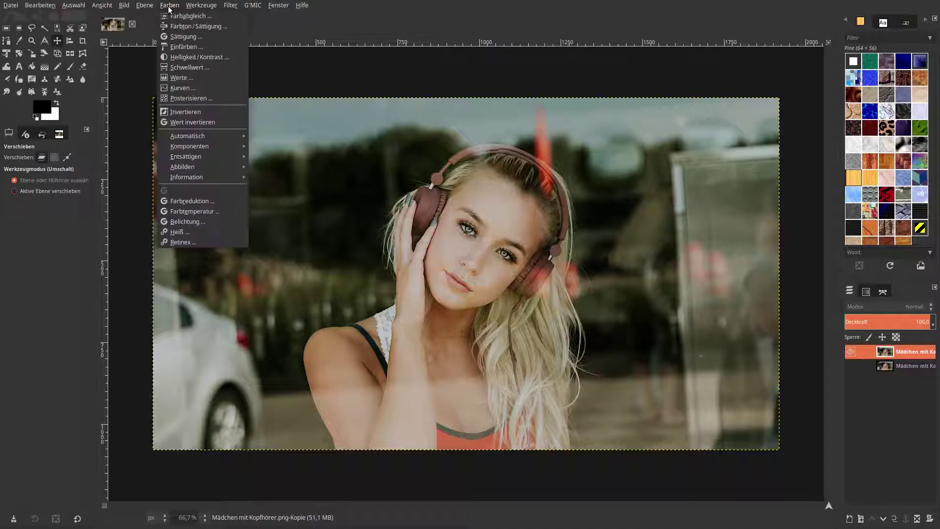
pyautogui.click(177, 78)
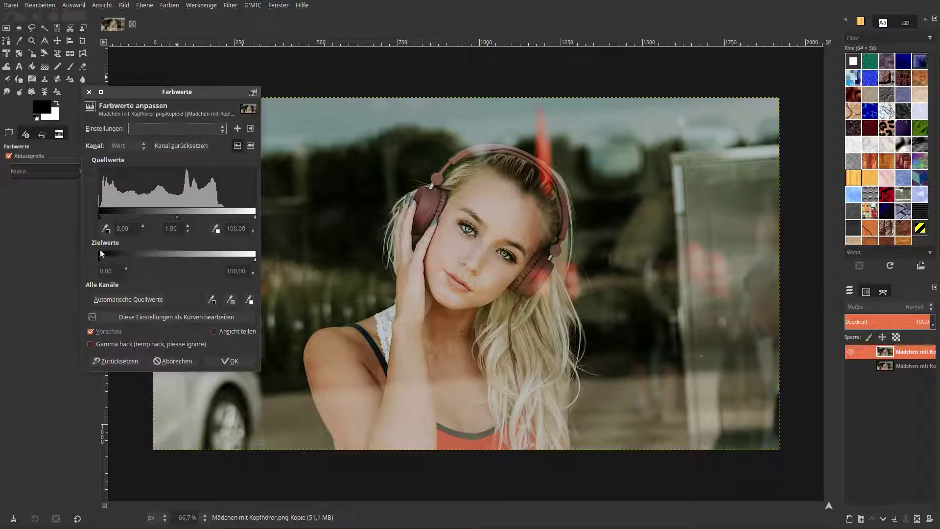
pyautogui.doubleClick(107, 265)
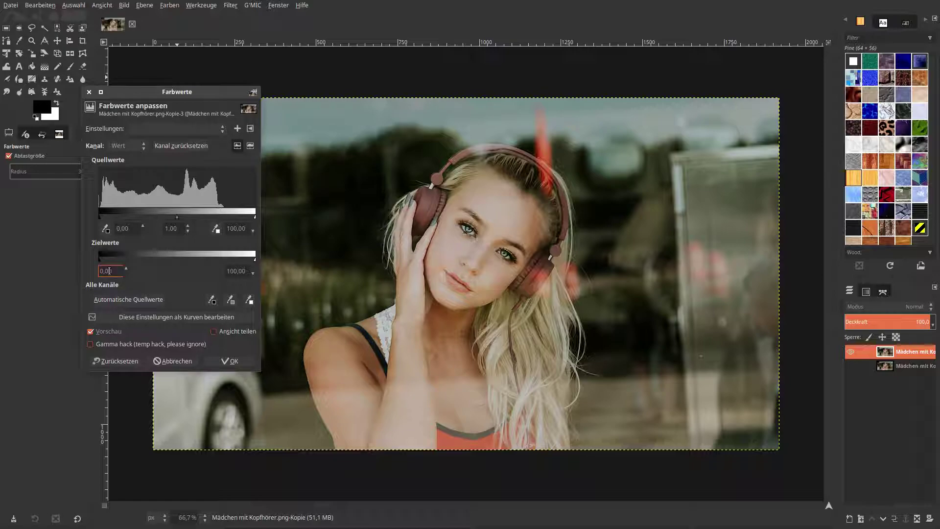
pyautogui.click(124, 144)
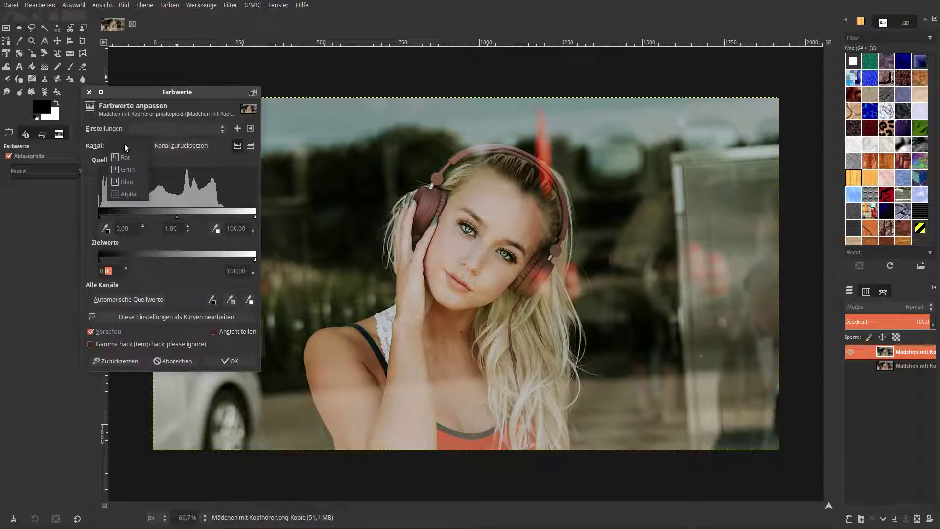
pyautogui.click(125, 181)
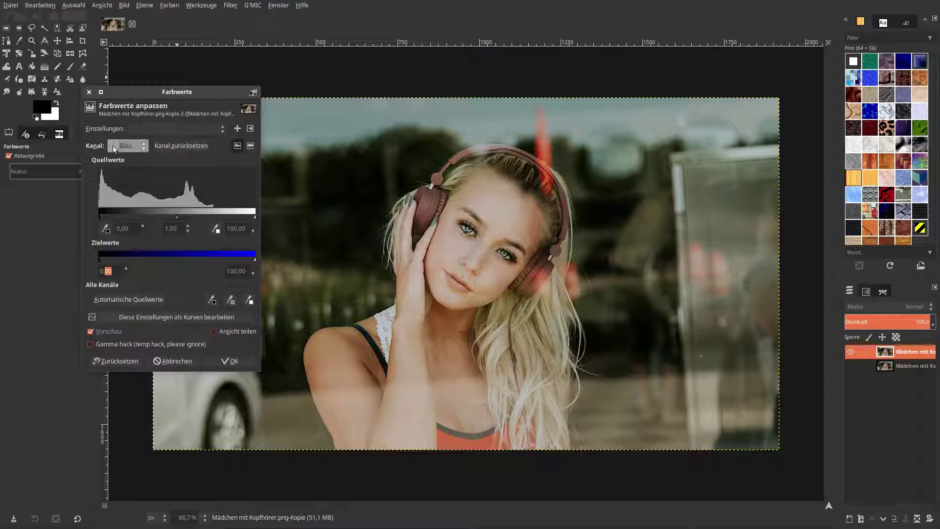
pyautogui.tripleClick(110, 271)
pyautogui.write('20')
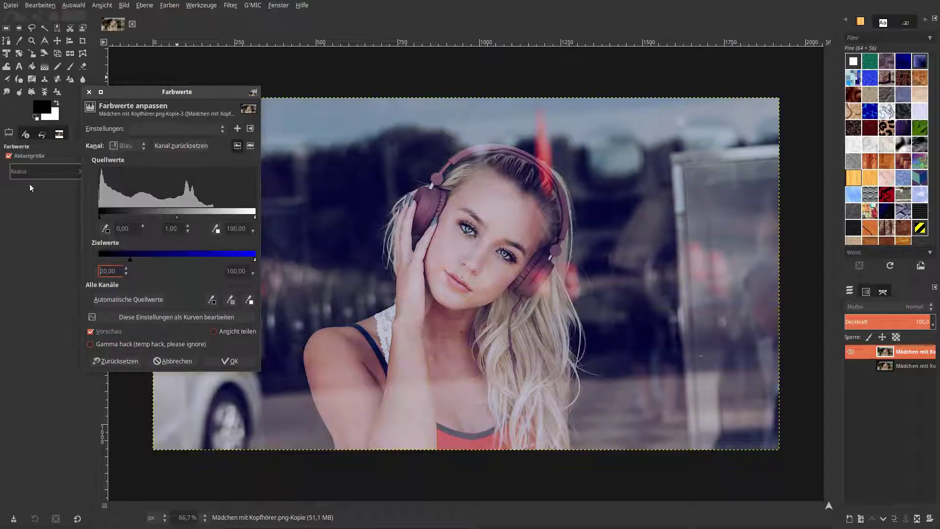
pyautogui.click(226, 361)
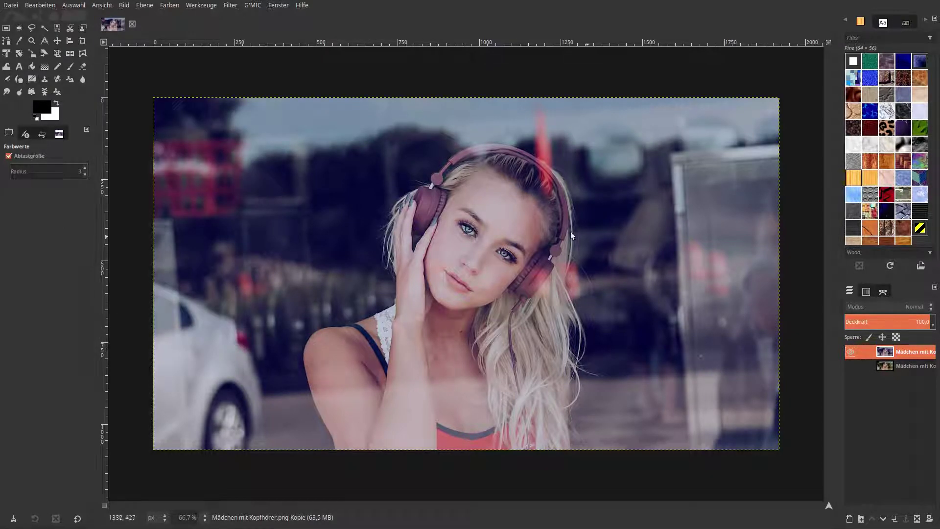
# - Raise the darkest point of the Blue channel curve in Curves for a blue-purple cast
pyautogui.click(169, 10)
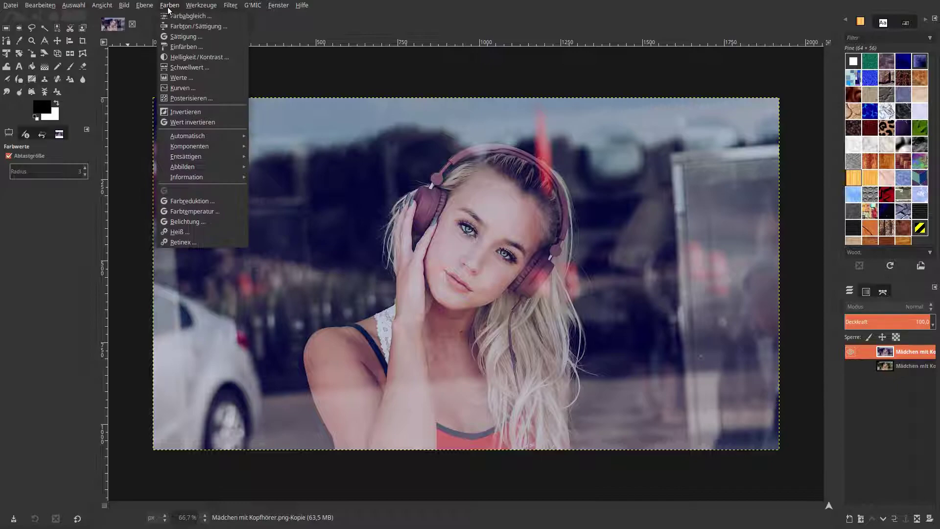
pyautogui.click(178, 78)
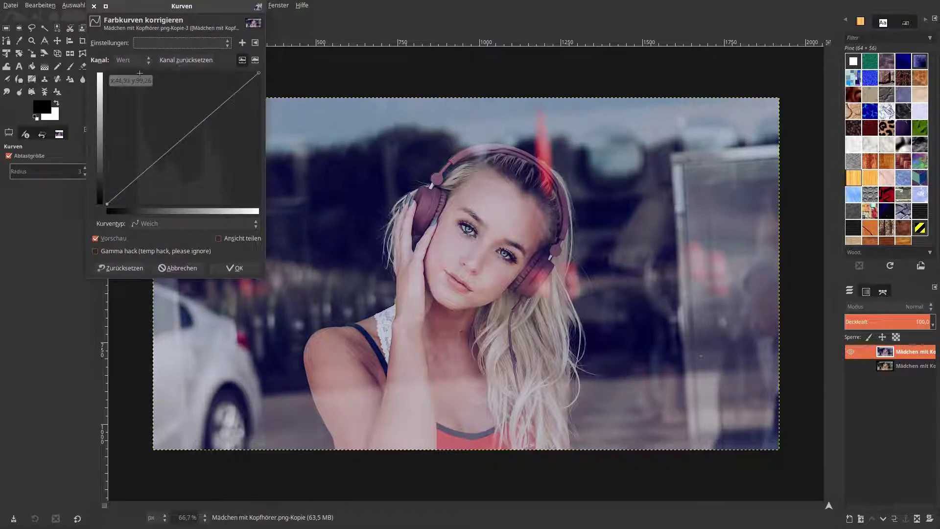
pyautogui.click(137, 62)
pyautogui.click(137, 95)
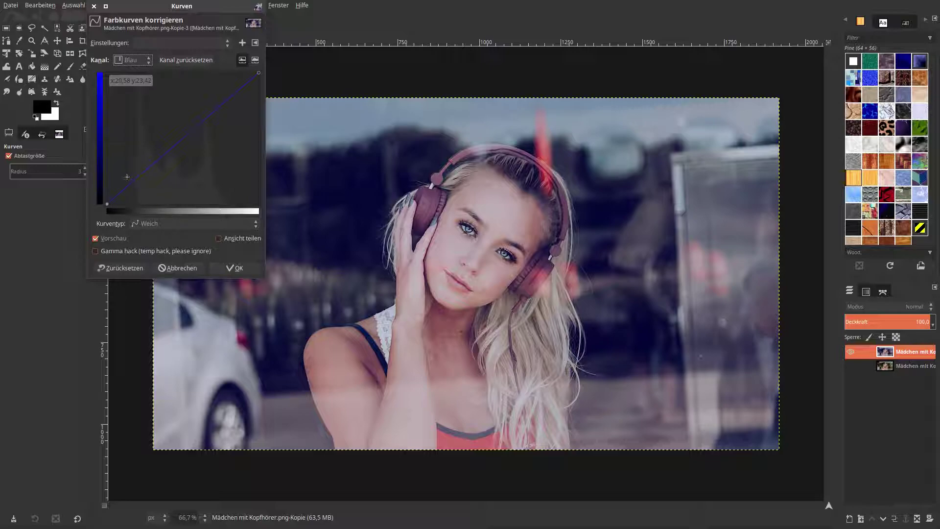
pyautogui.moveTo(107, 205); pyautogui.dragTo(139, 138)
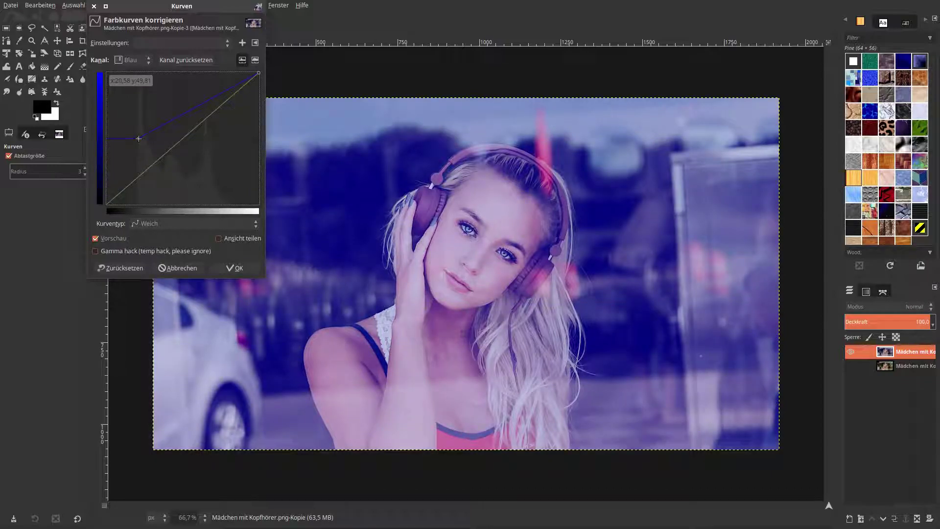
pyautogui.moveTo(139, 139); pyautogui.dragTo(139, 141)
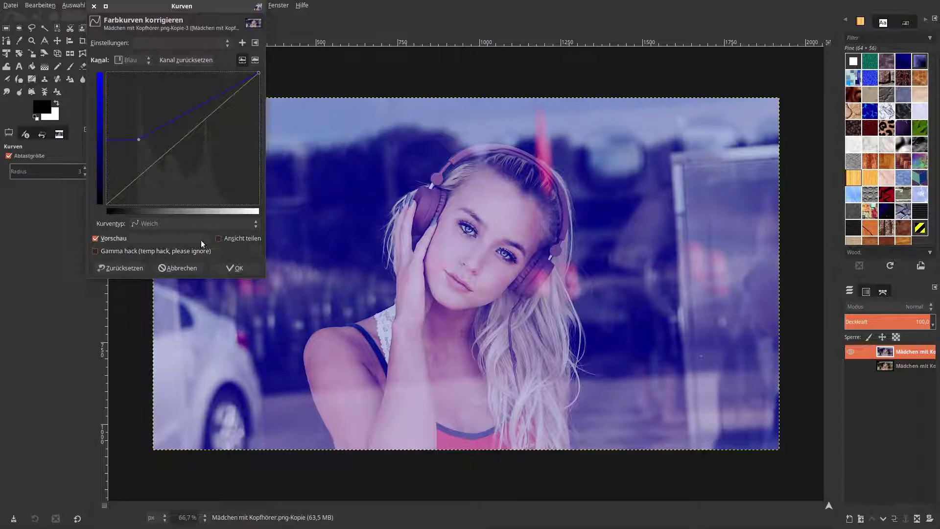
pyautogui.click(218, 238)
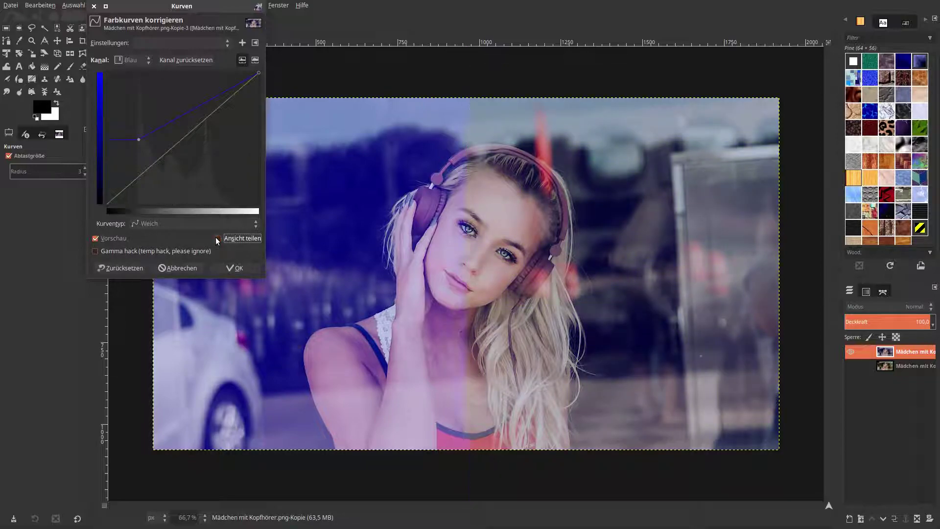
pyautogui.click(218, 238)
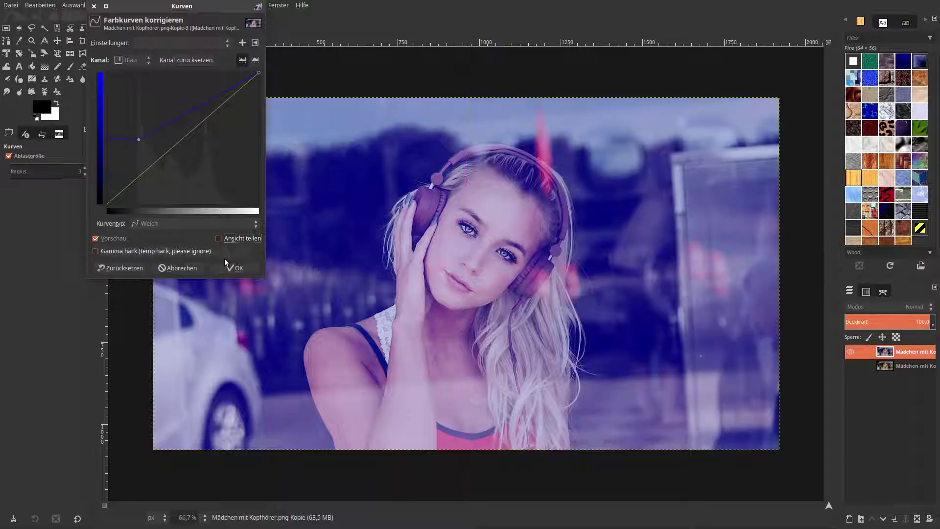
pyautogui.click(231, 267)
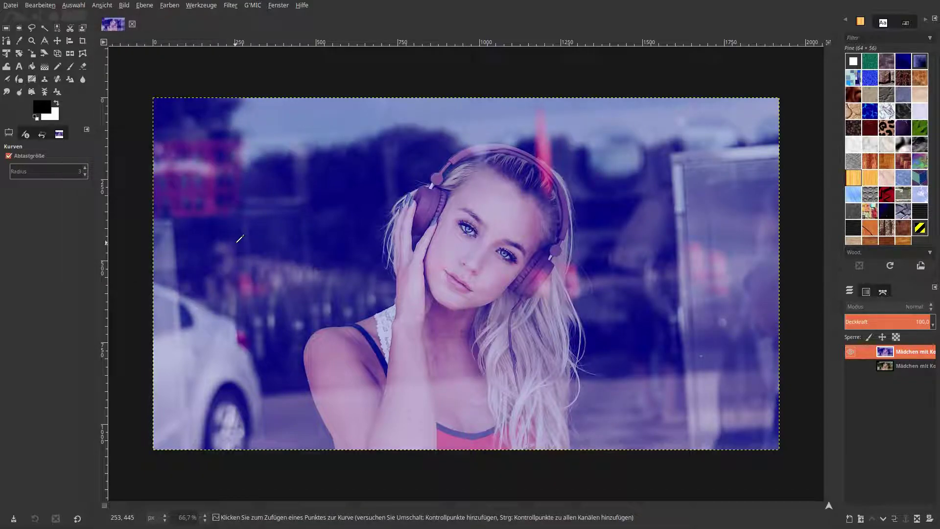
# - Duplicate the blue-tinted layer and set the foreground colour to purple hex c337f
pyautogui.click(894, 518)
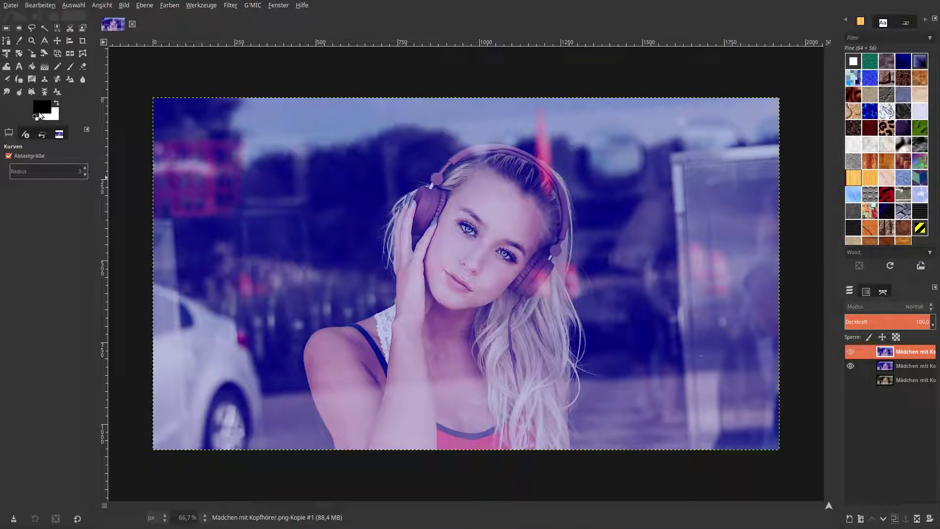
pyautogui.click(36, 102)
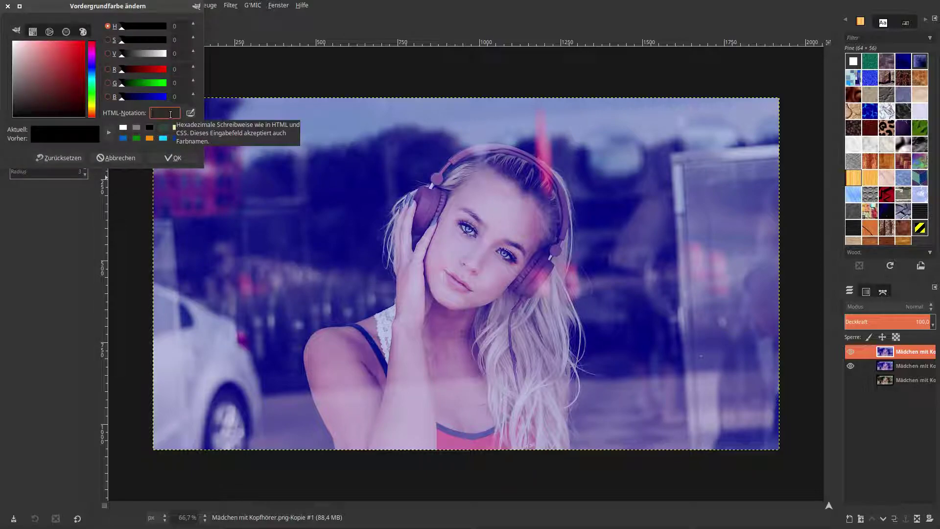
pyautogui.write('c')
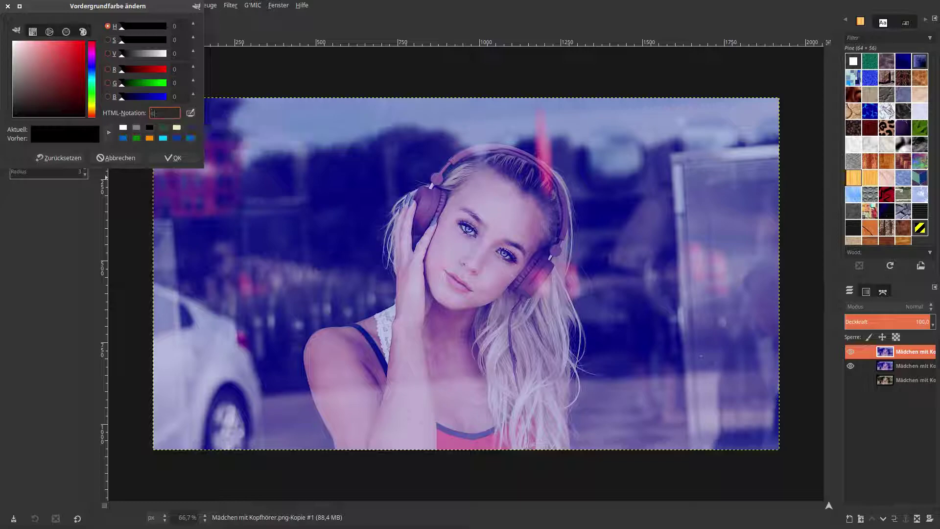
pyautogui.write('33')
pyautogui.write('7')
pyautogui.write('fe')
pyautogui.click(172, 156)
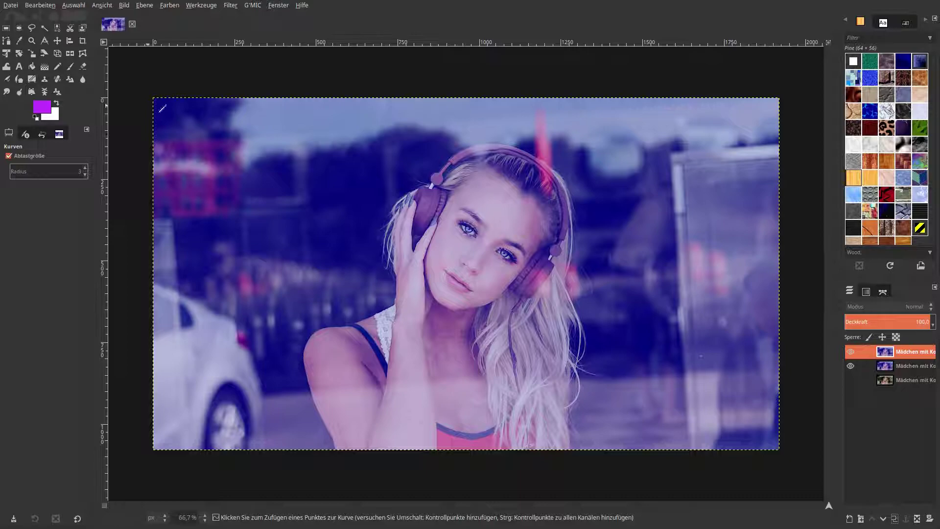
# - Gradient-map the top copy to purple and blend it as Weiche Kanten at 45% opacity
pyautogui.rightClick(401, 211)
pyautogui.click(125, 37)
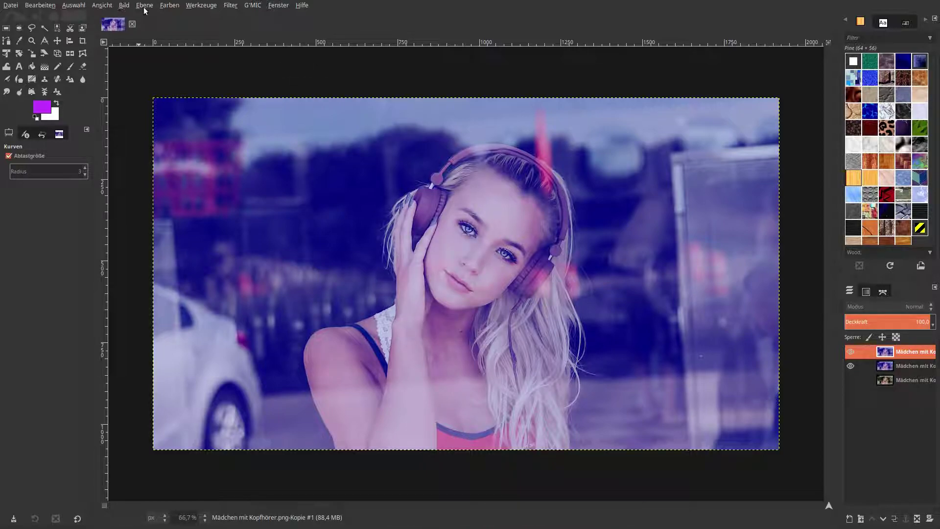
pyautogui.click(167, 6)
pyautogui.moveTo(182, 166)
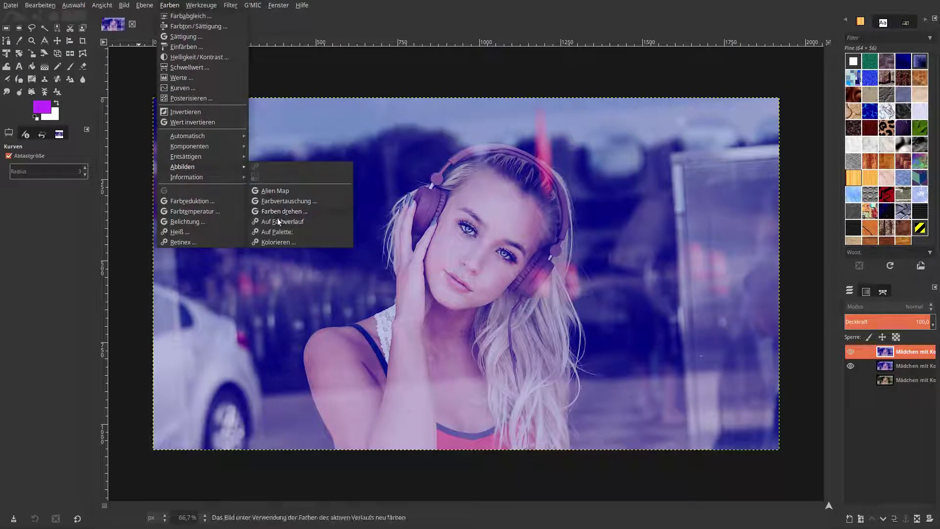
pyautogui.click(277, 220)
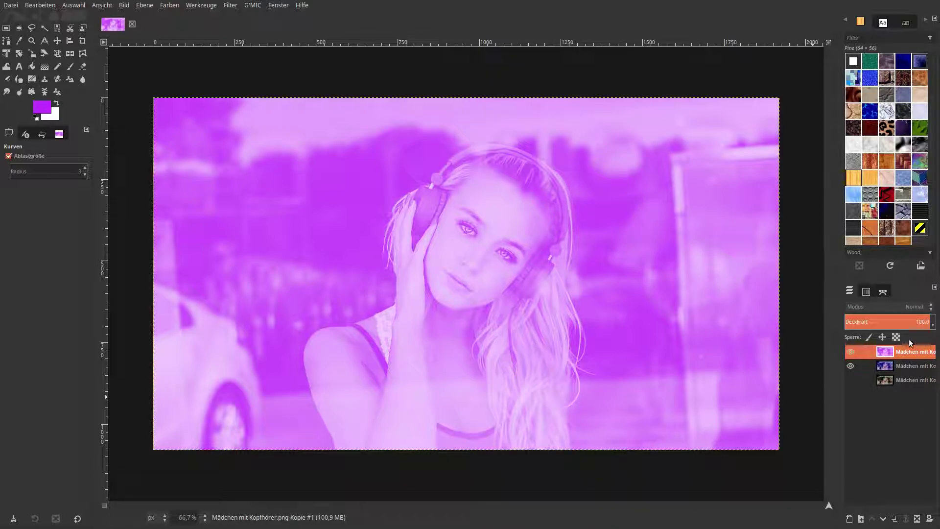
pyautogui.click(902, 308)
pyautogui.click(900, 451)
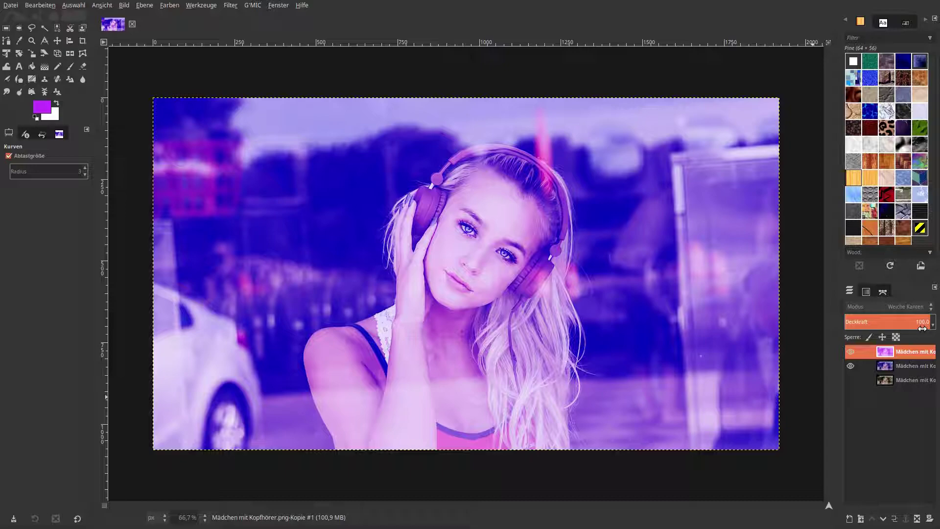
pyautogui.moveTo(922, 328); pyautogui.dragTo(883, 327)
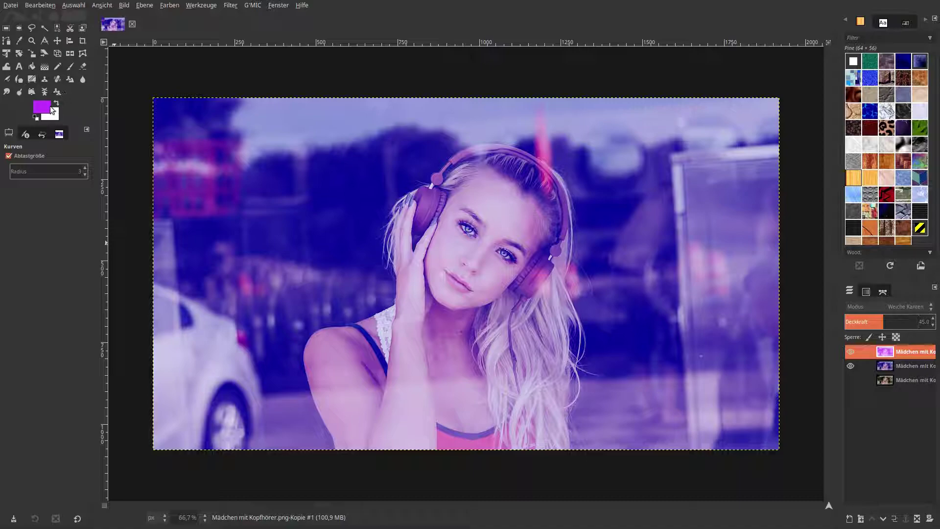
# - Reset the colours and set the foreground colour to orange #ed8a00
pyautogui.click(35, 119)
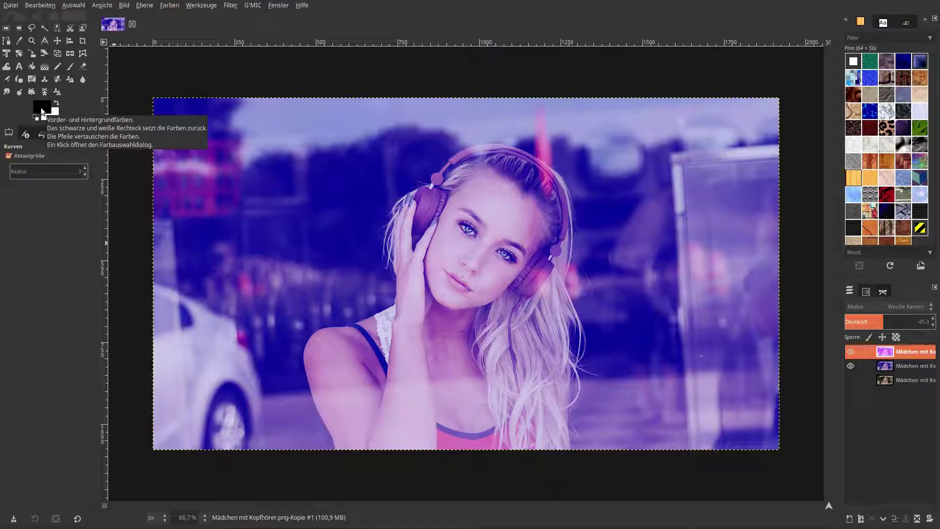
pyautogui.click(41, 110)
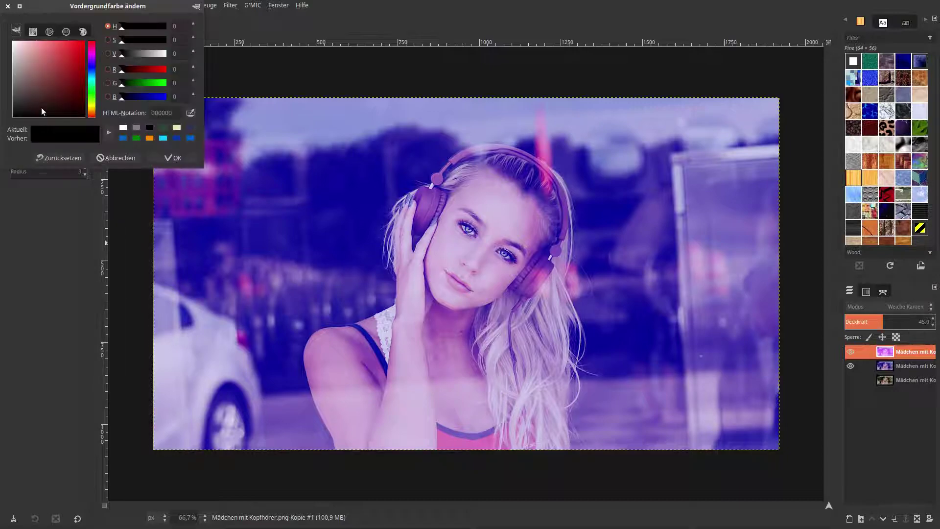
pyautogui.click(159, 111)
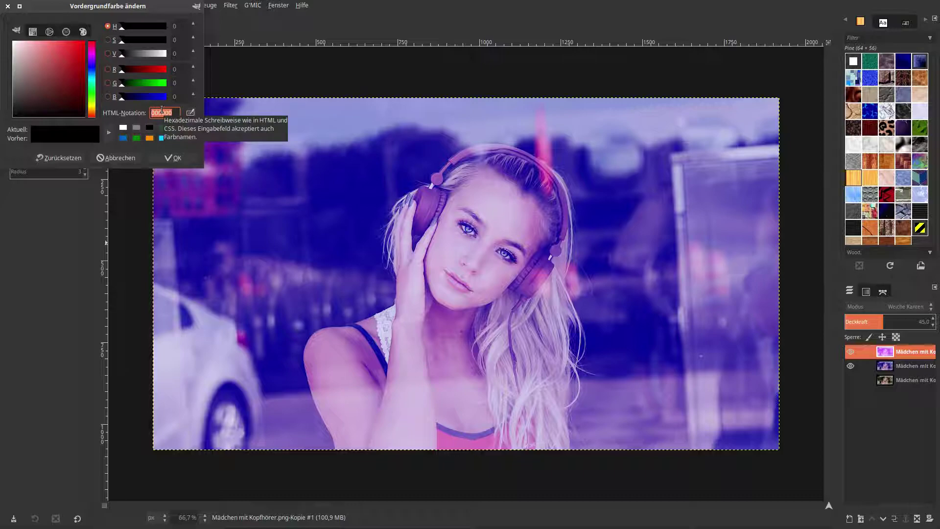
pyautogui.write('ed')
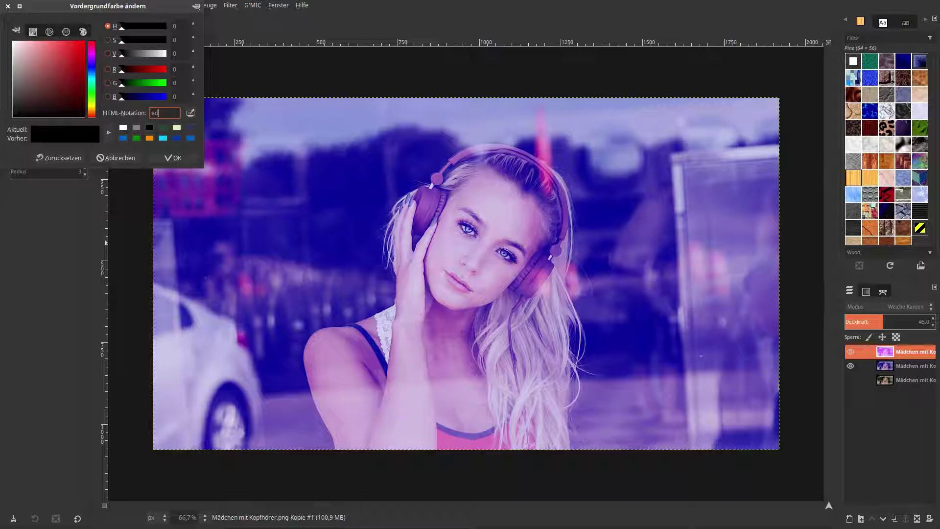
pyautogui.write('8')
pyautogui.write('00')
pyautogui.click(178, 158)
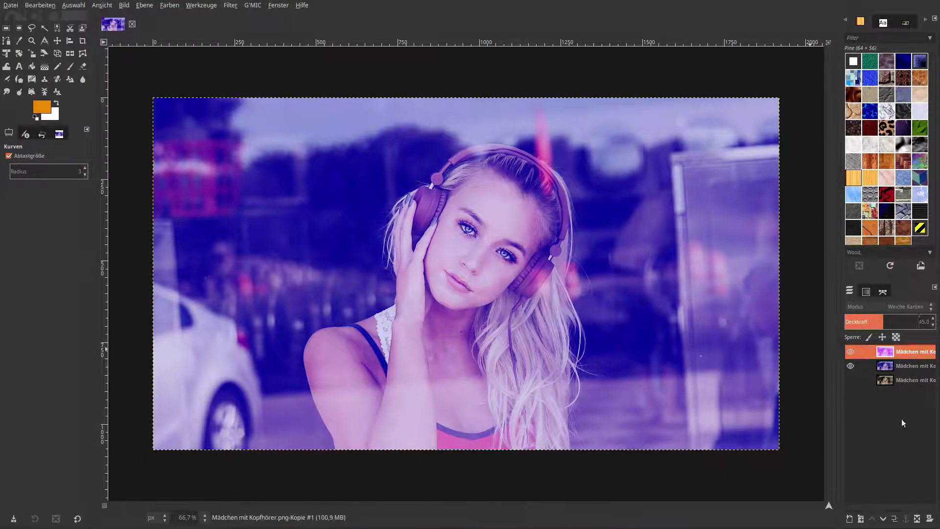
# - Add a new foreground-filled orange layer in Weiche Kanten mode at 75% opacity
pyautogui.click(849, 518)
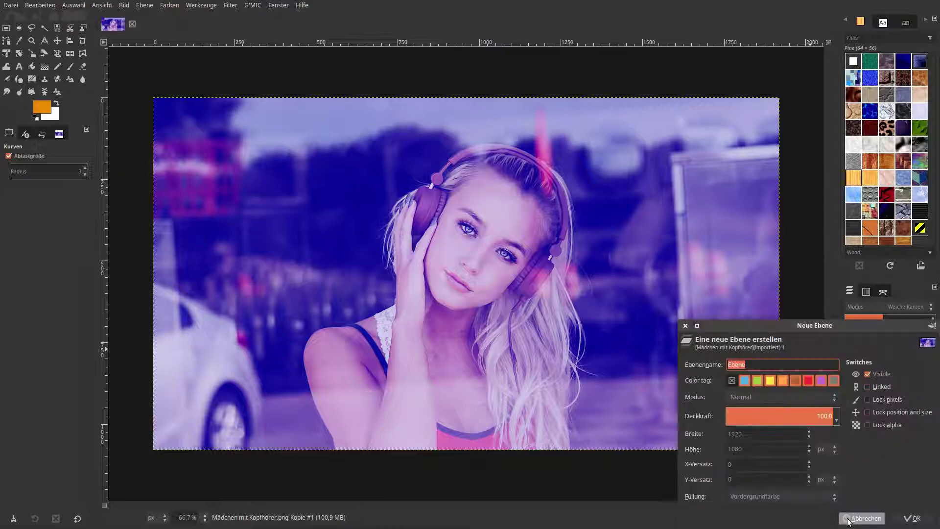
pyautogui.moveTo(848, 331); pyautogui.dragTo(596, 171)
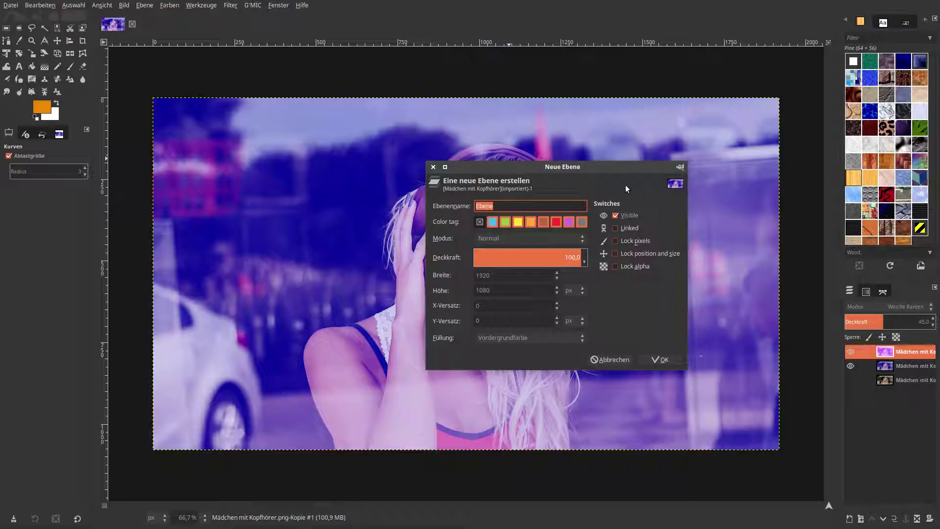
pyautogui.moveTo(615, 171); pyautogui.dragTo(342, 103)
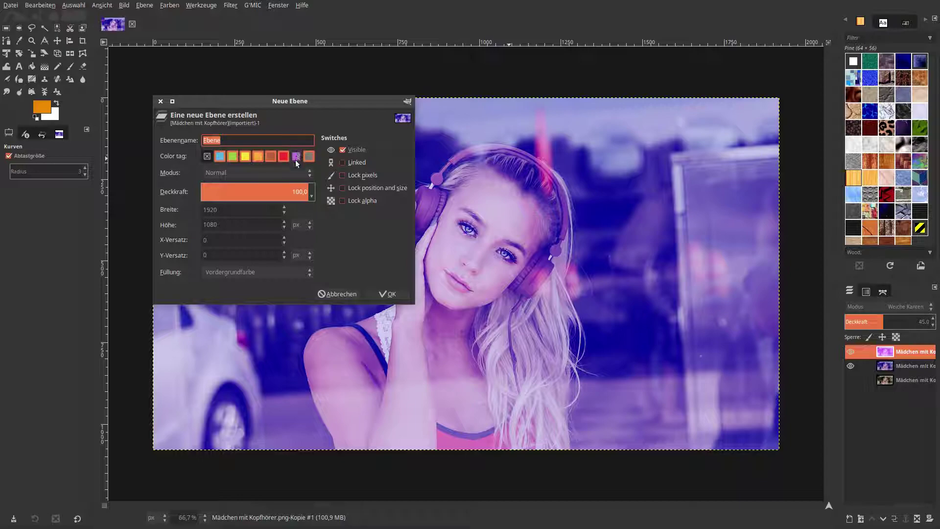
pyautogui.click(254, 173)
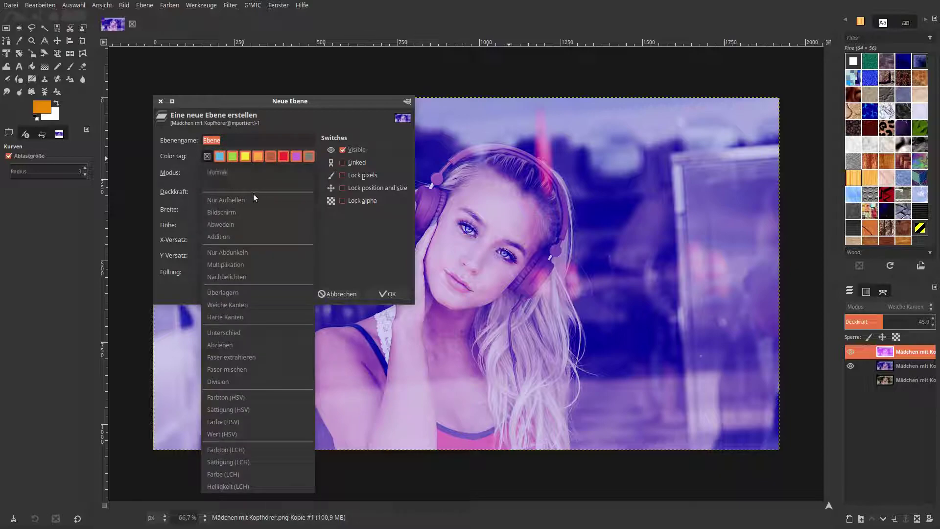
pyautogui.click(254, 305)
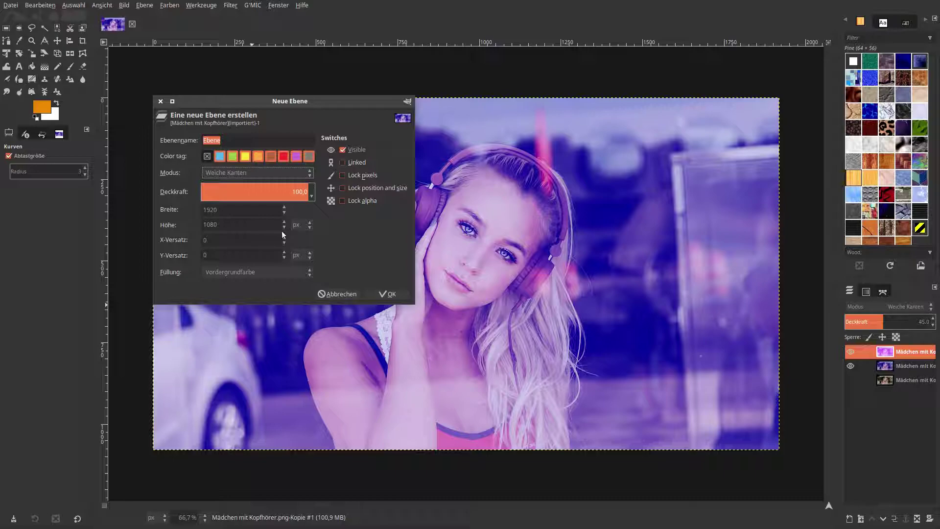
pyautogui.click(296, 193)
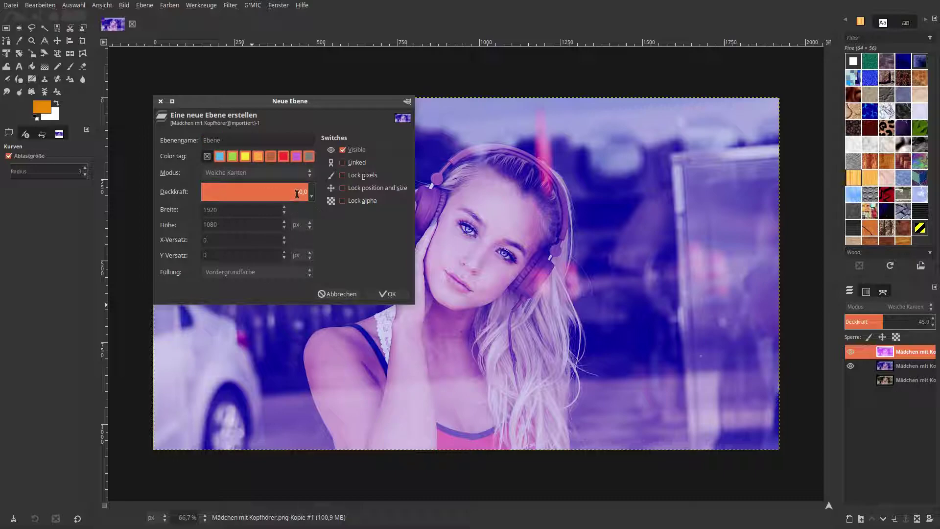
pyautogui.write('75')
pyautogui.press('Return')
pyautogui.click(386, 293)
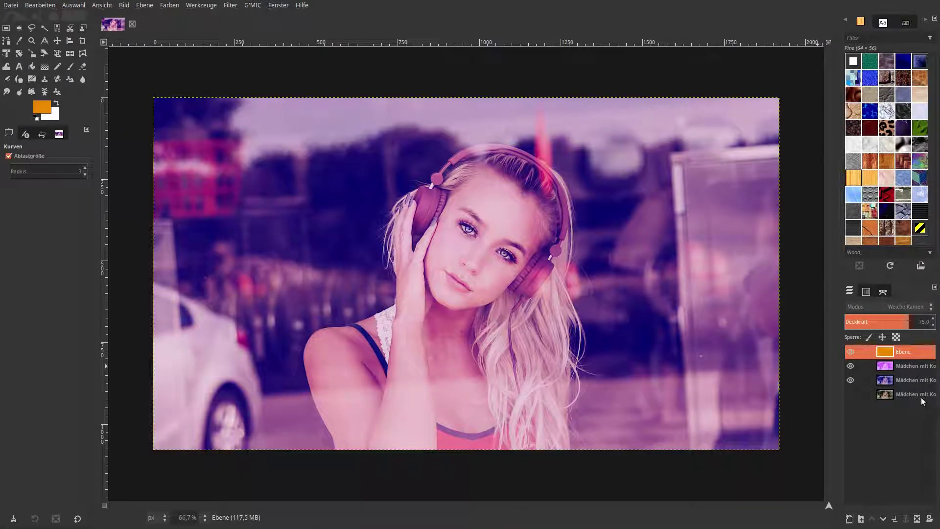
# - Merge the orange tint layer with the visible photo layers using Merge Visible Layers
pyautogui.rightClick(887, 351)
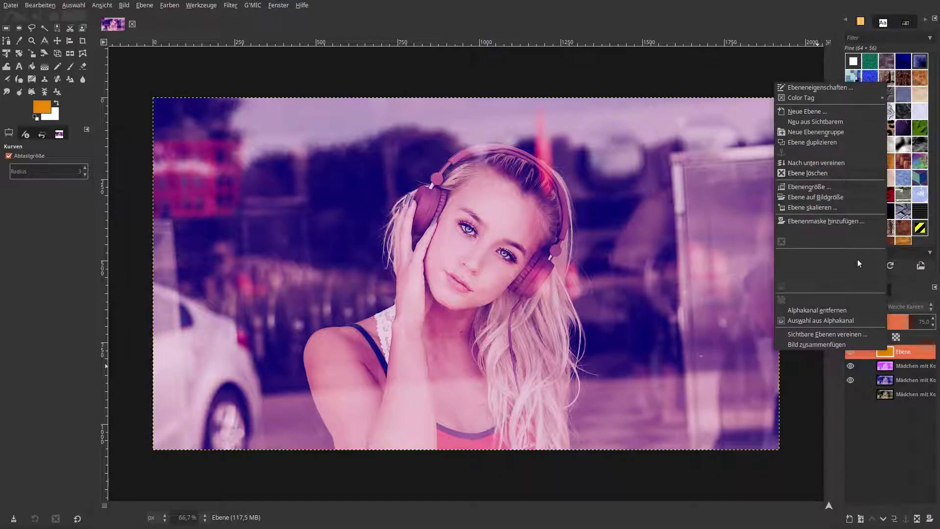
pyautogui.click(844, 335)
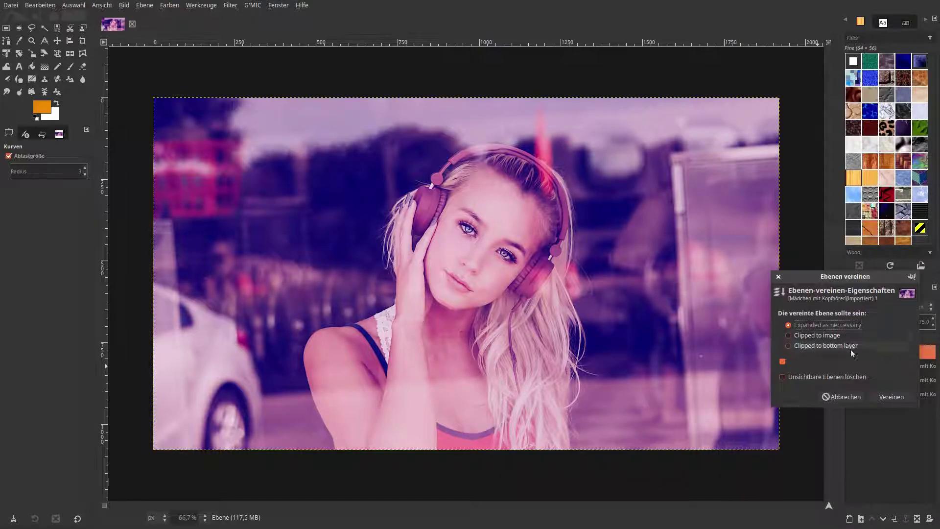
pyautogui.click(891, 399)
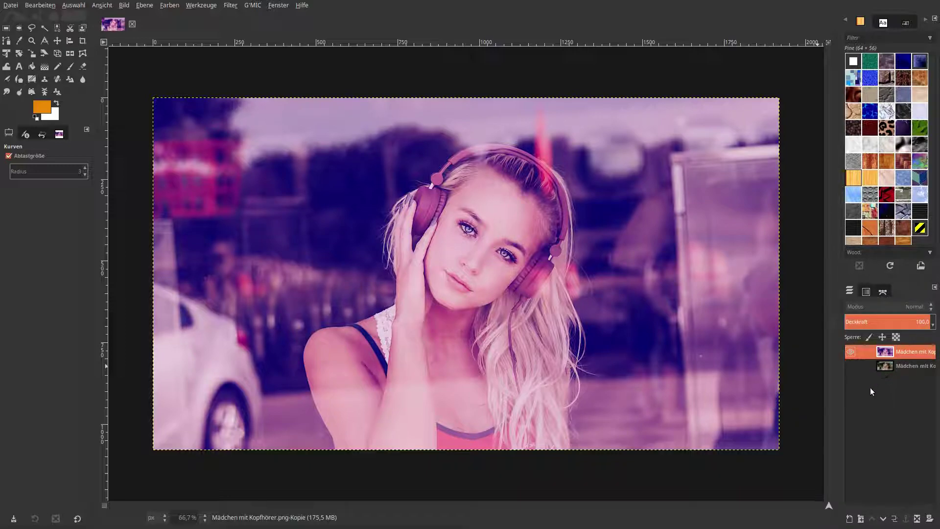
# - Reset the colours and set the foreground to dark blue hex 003574
pyautogui.click(35, 116)
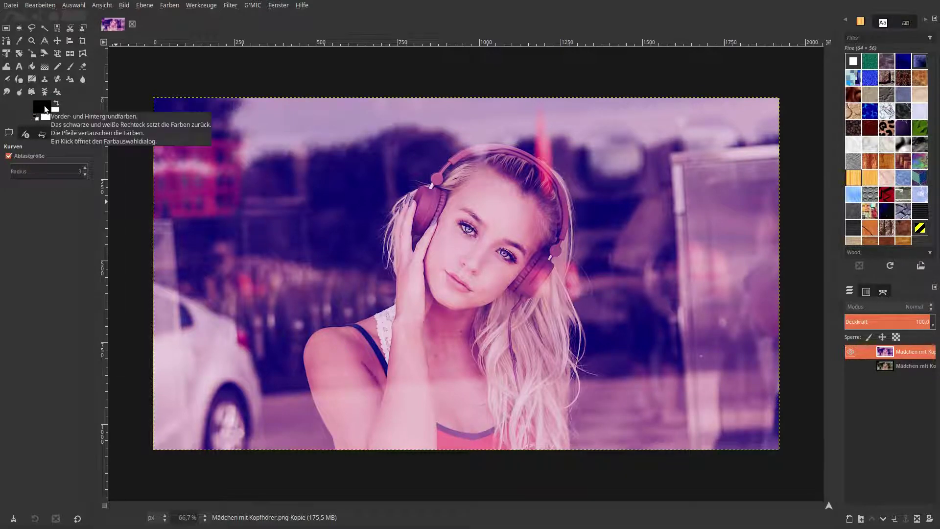
pyautogui.click(45, 109)
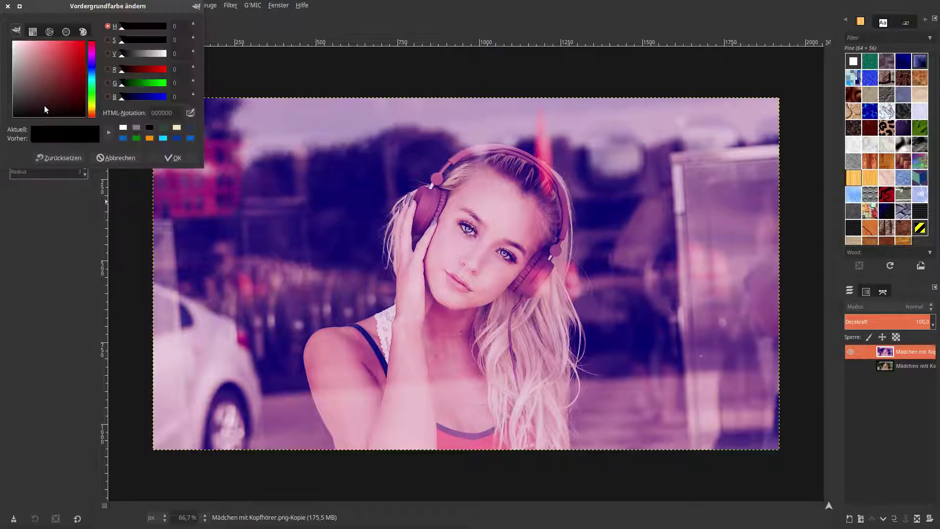
pyautogui.doubleClick(159, 116)
pyautogui.write('0357')
pyautogui.write('4')
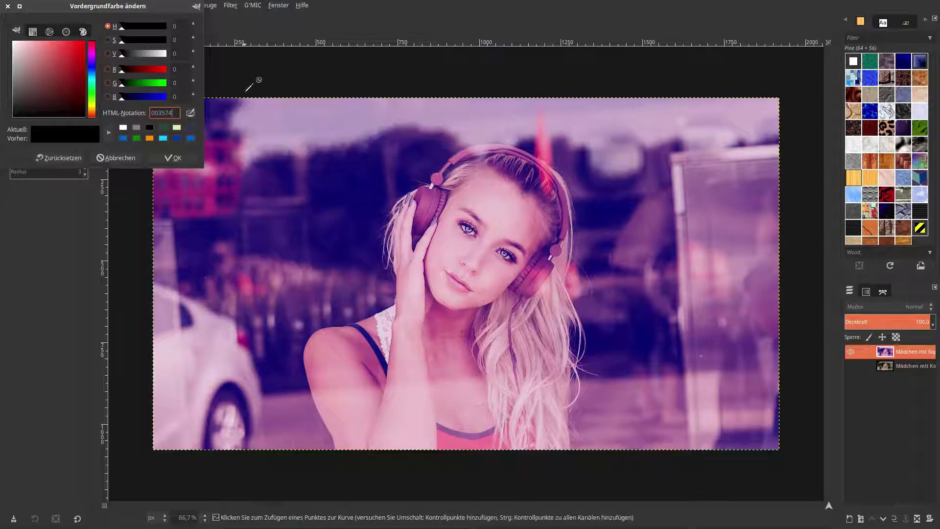
pyautogui.click(170, 158)
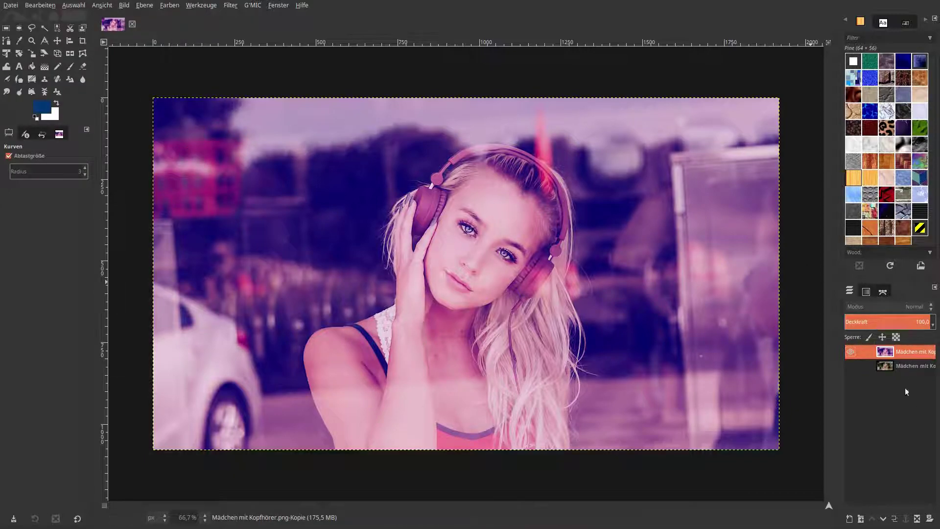
# - Create a new layer filled with the dark blue foreground, Normal mode, 100% opacity
pyautogui.click(850, 522)
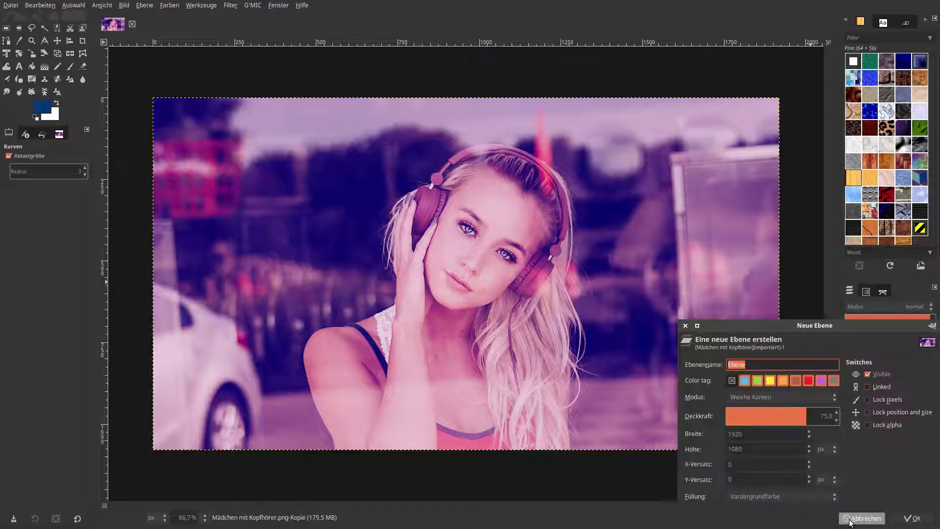
pyautogui.moveTo(820, 325); pyautogui.dragTo(530, 151)
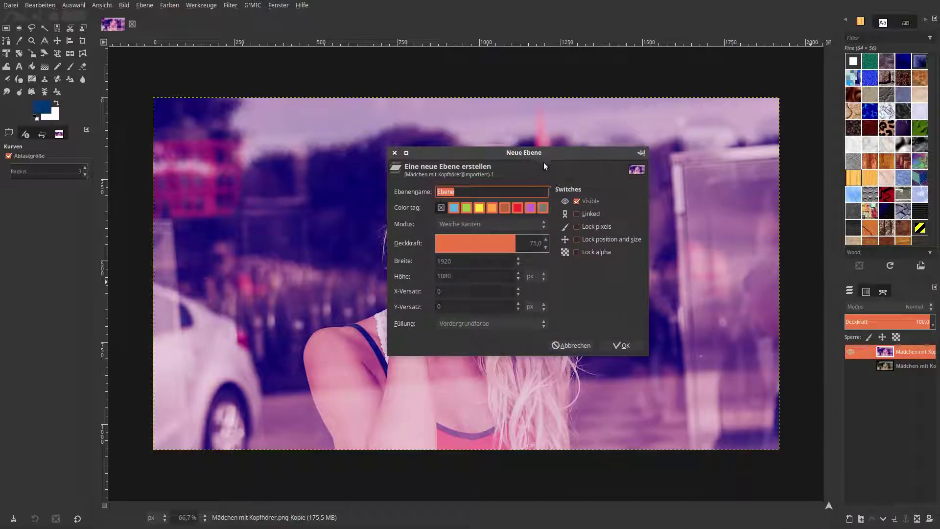
pyautogui.click(491, 221)
pyautogui.click(478, 87)
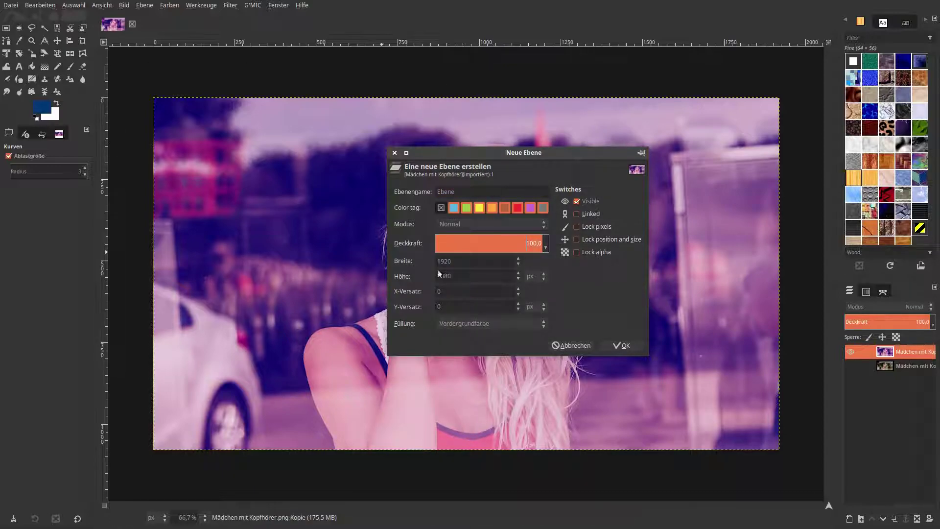
pyautogui.click(621, 346)
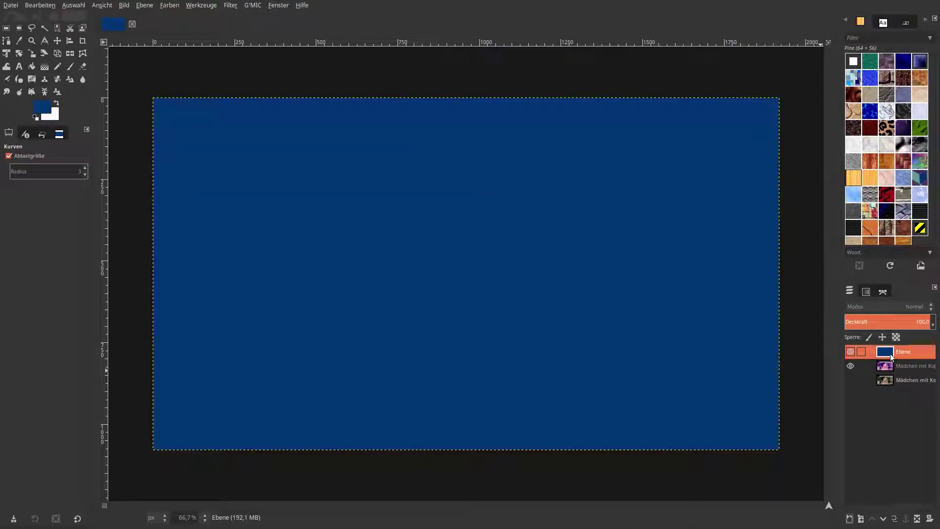
# - Blend the navy layer with the layer below using G'MIC Blend [standard] in Exclusion mode
pyautogui.click(35, 117)
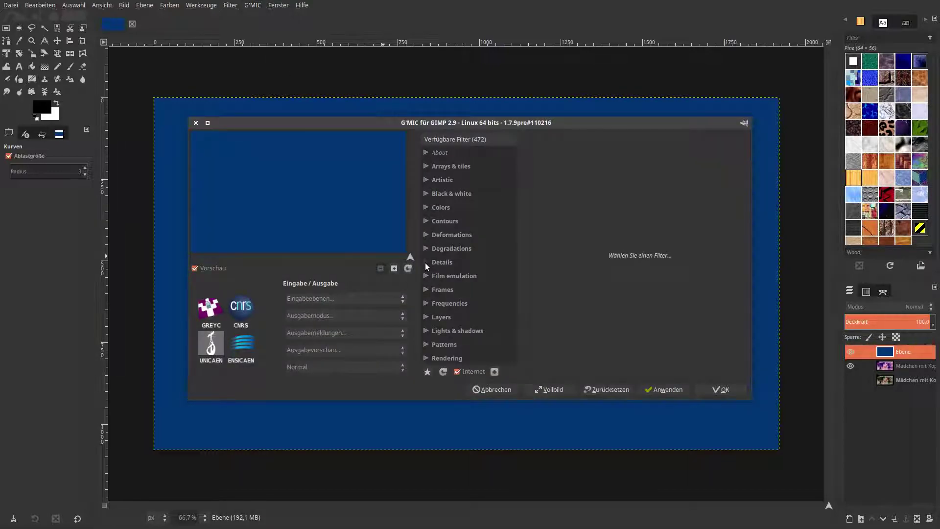
pyautogui.click(426, 316)
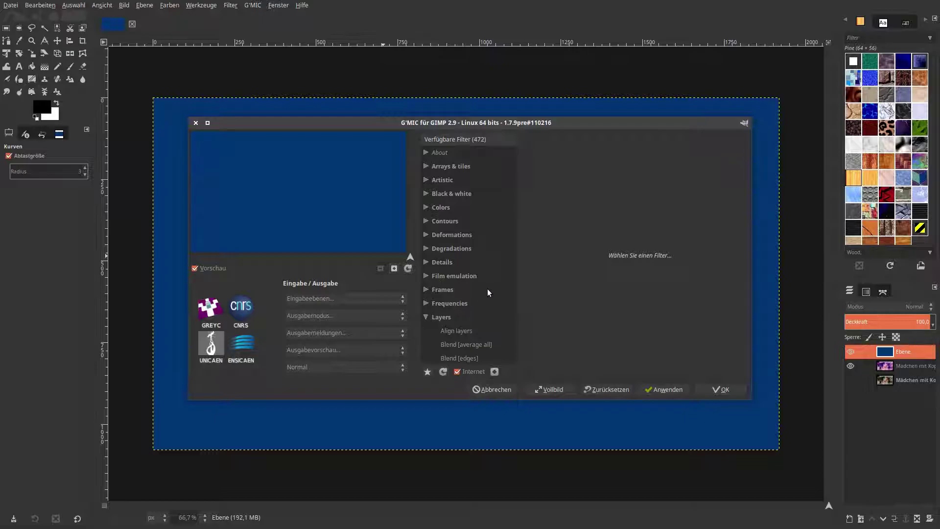
pyautogui.scroll(-5, 486, 288)
pyautogui.click(466, 272)
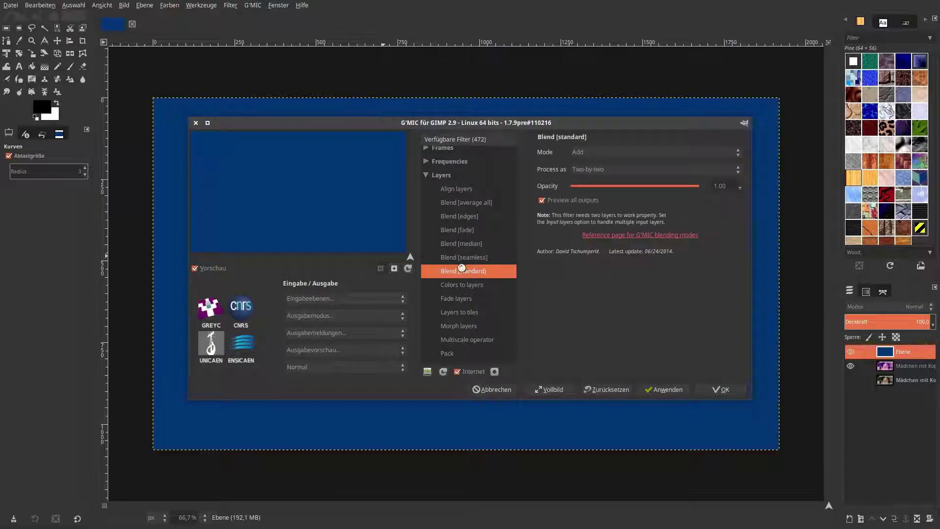
pyautogui.click(360, 301)
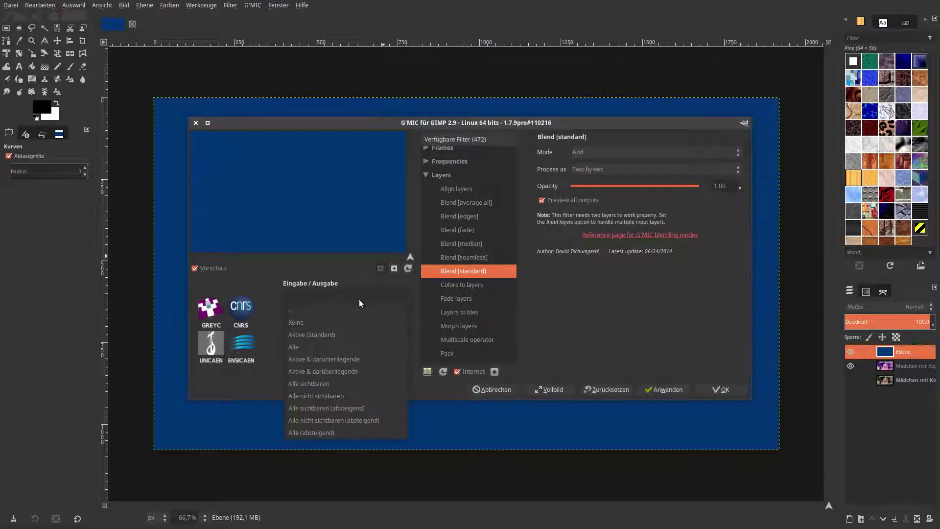
pyautogui.click(350, 355)
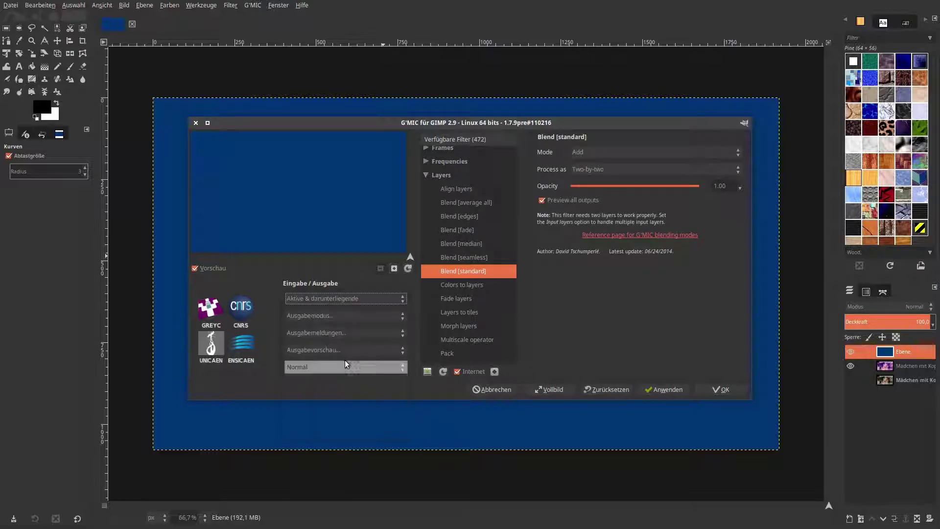
pyautogui.click(645, 152)
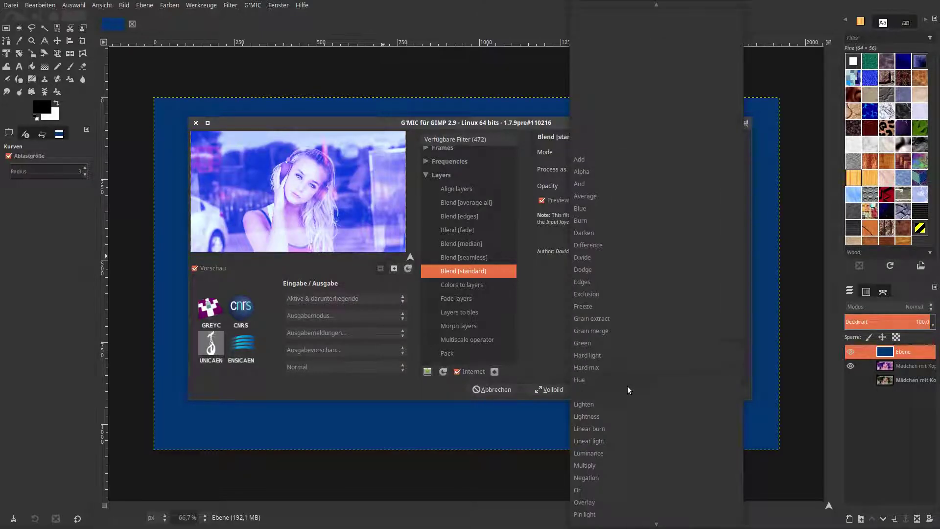
pyautogui.click(617, 294)
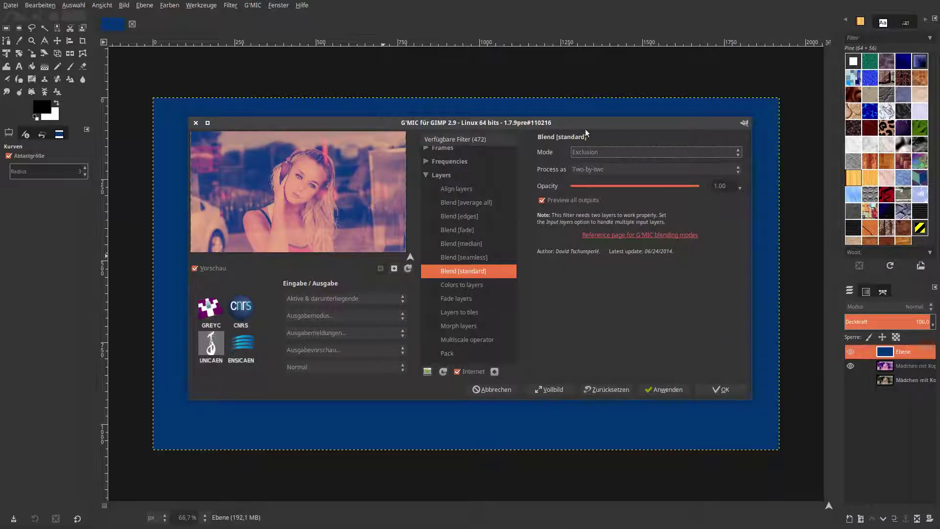
pyautogui.click(720, 390)
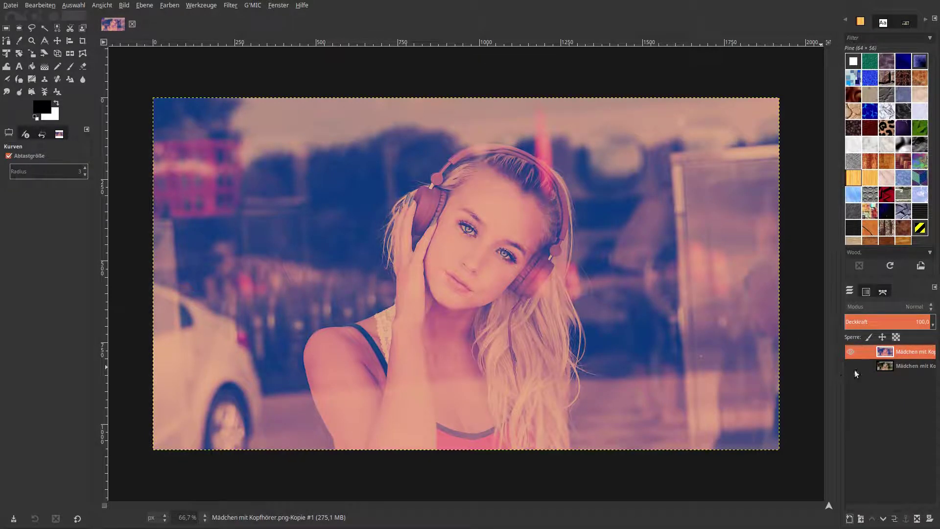
# - Show the original photo layer and toggle the pink layer to compare before and after
pyautogui.click(850, 365)
pyautogui.click(849, 354)
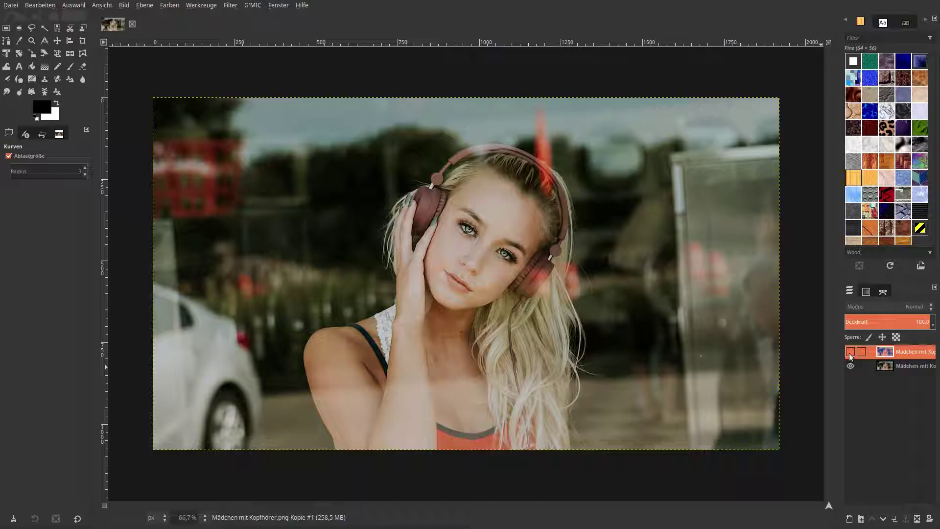
pyautogui.click(849, 354)
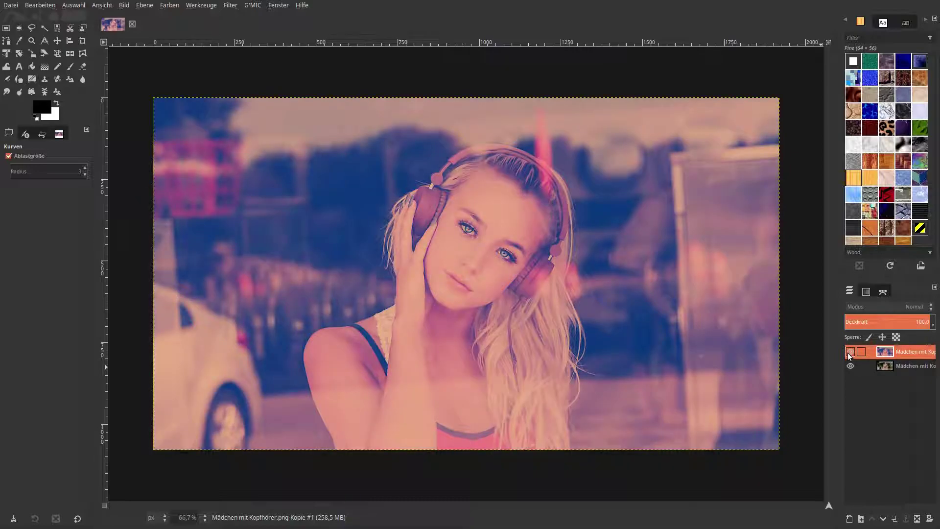
pyautogui.click(848, 353)
pyautogui.click(849, 353)
pyautogui.click(230, 5)
pyautogui.moveTo(249, 71)
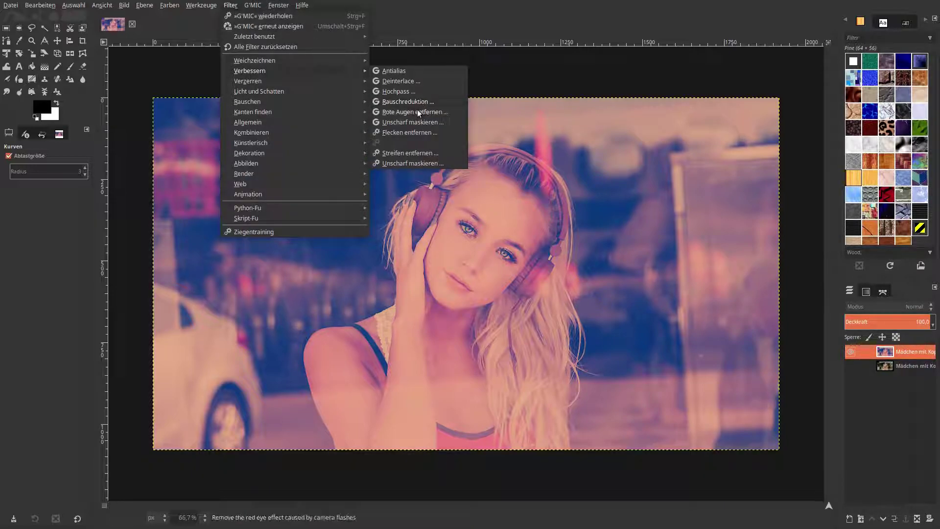
# - Apply Unsharp Mask sharpening with default settings, then noise reduction at strength 3
pyautogui.click(417, 122)
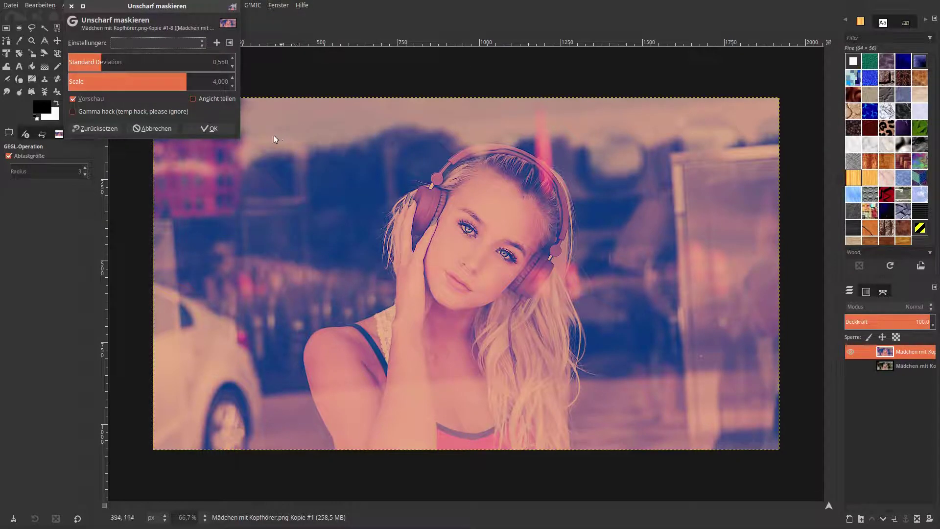
pyautogui.click(207, 127)
pyautogui.click(231, 6)
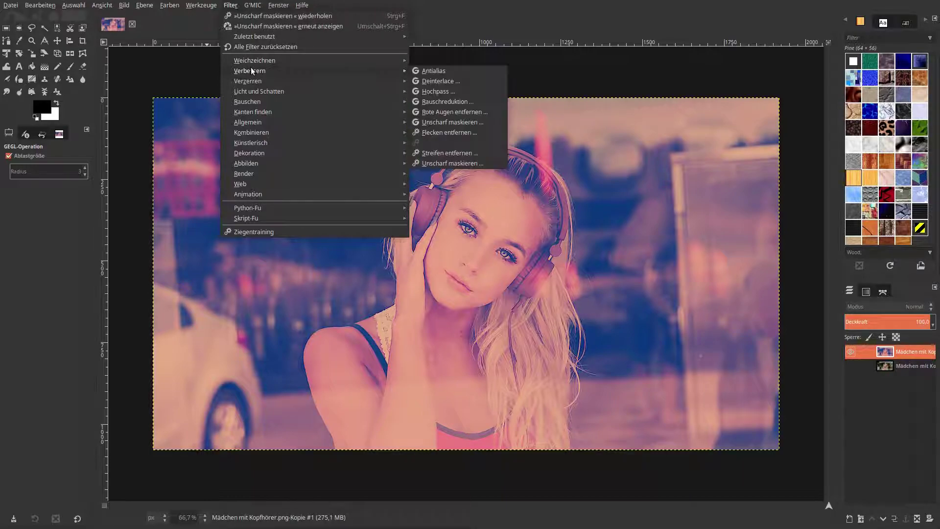
pyautogui.moveTo(250, 71)
pyautogui.click(447, 101)
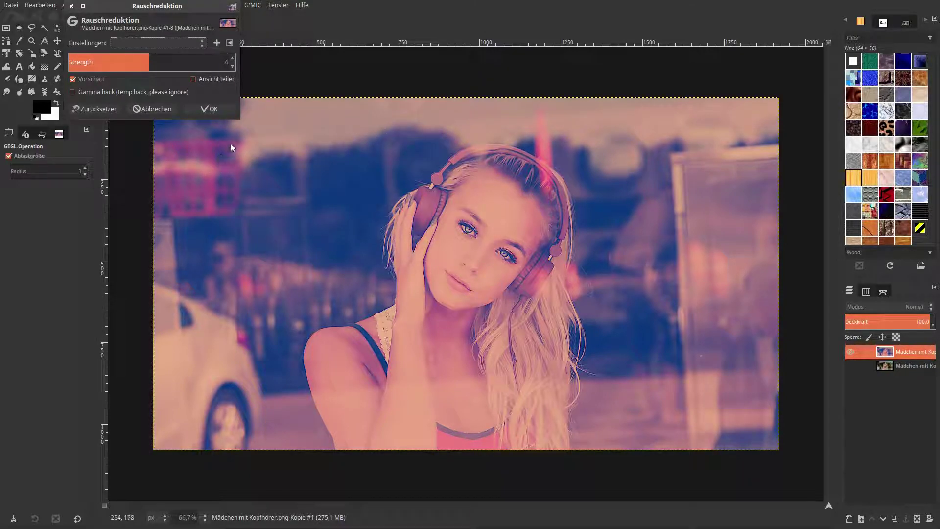
pyautogui.click(232, 66)
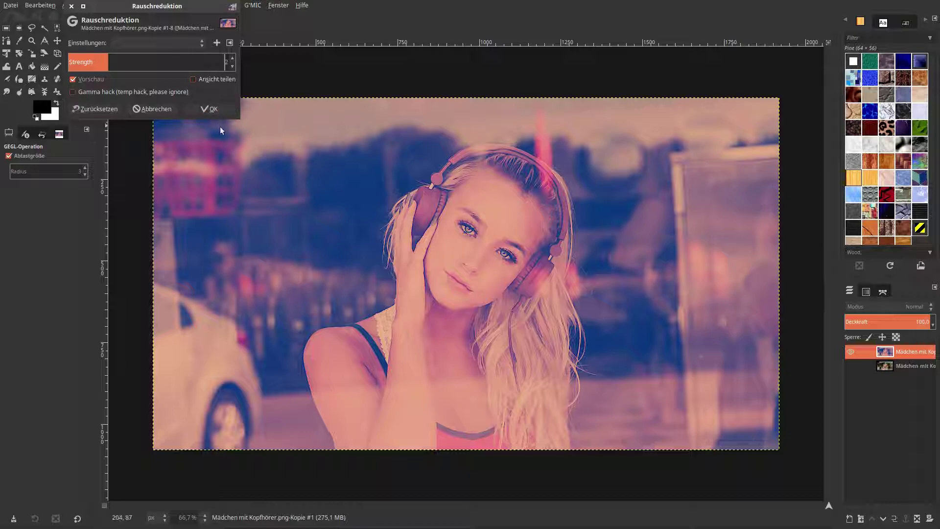
pyautogui.click(210, 106)
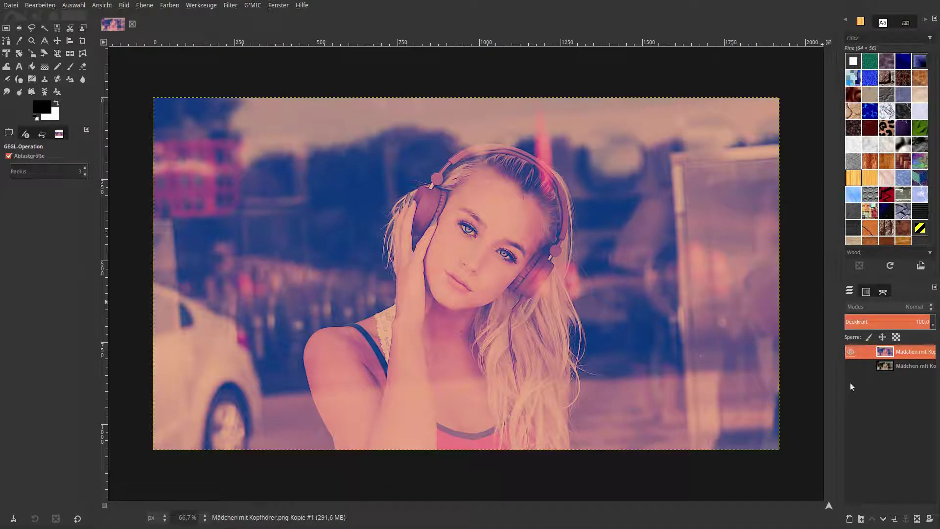
# - Toggle the filtered layer's visibility repeatedly to compare it with the original photo
pyautogui.click(851, 351)
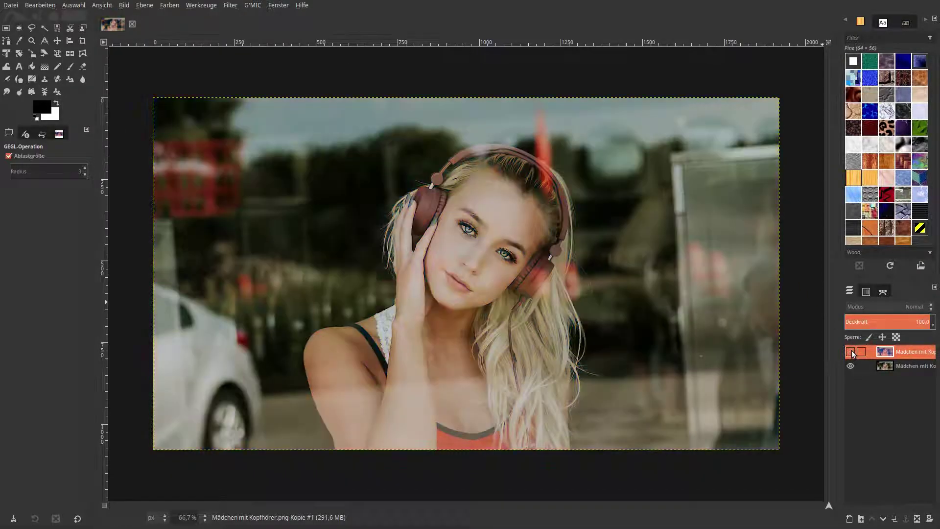
pyautogui.click(851, 351)
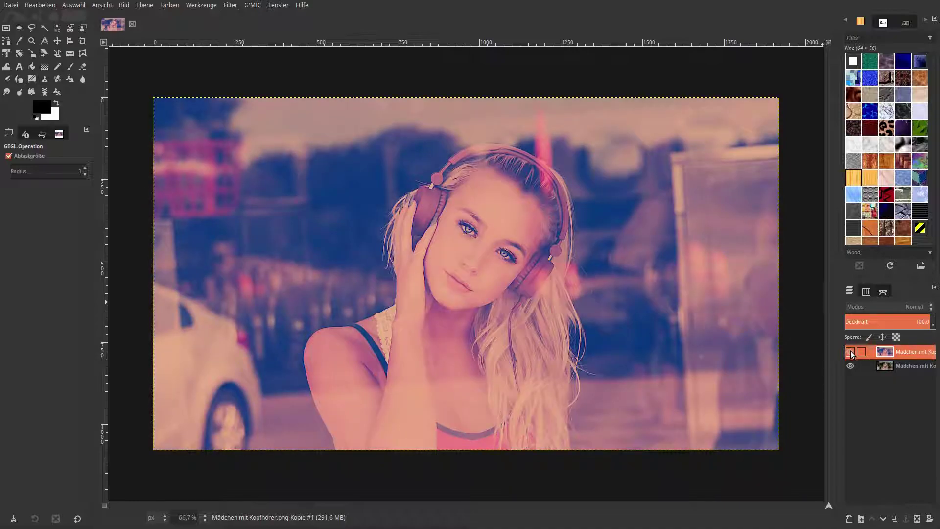
pyautogui.click(850, 351)
pyautogui.click(850, 351)
pyautogui.click(849, 353)
pyautogui.click(849, 350)
pyautogui.click(848, 351)
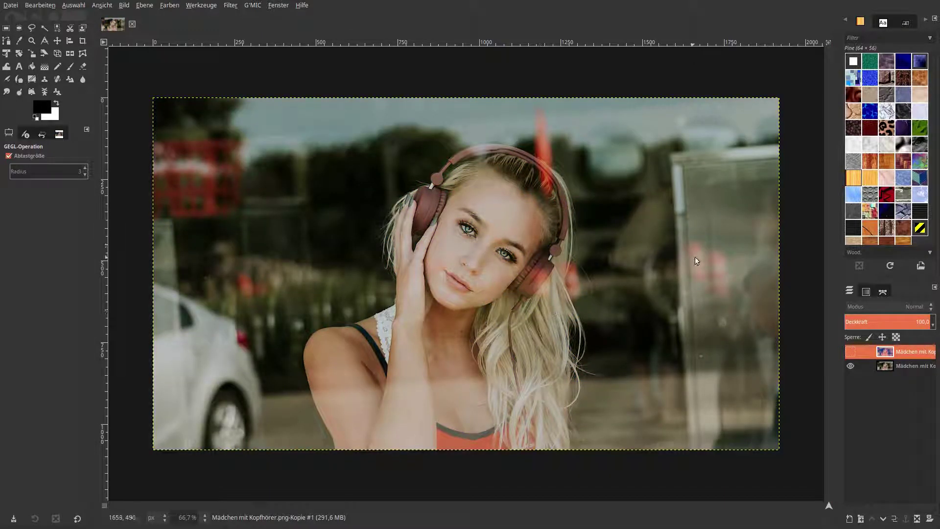
pyautogui.click(850, 352)
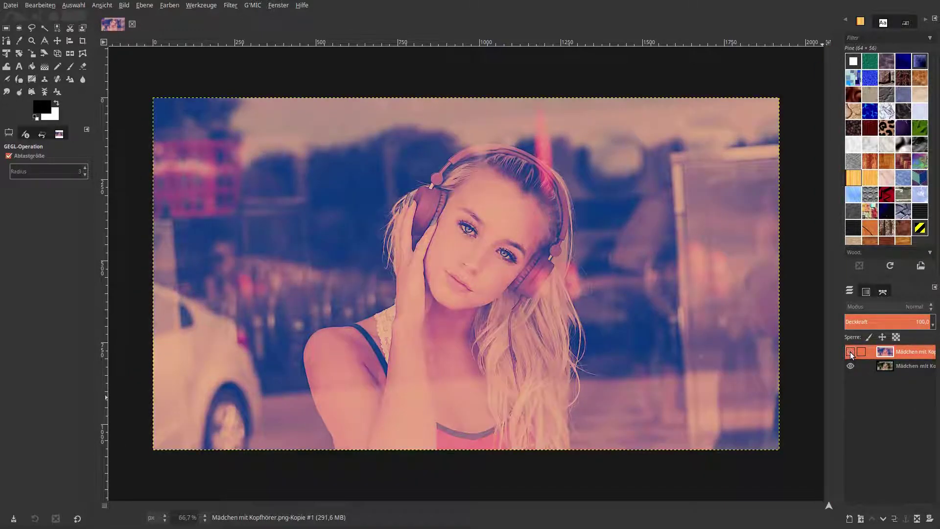
pyautogui.click(850, 352)
pyautogui.click(848, 352)
pyautogui.click(848, 352)
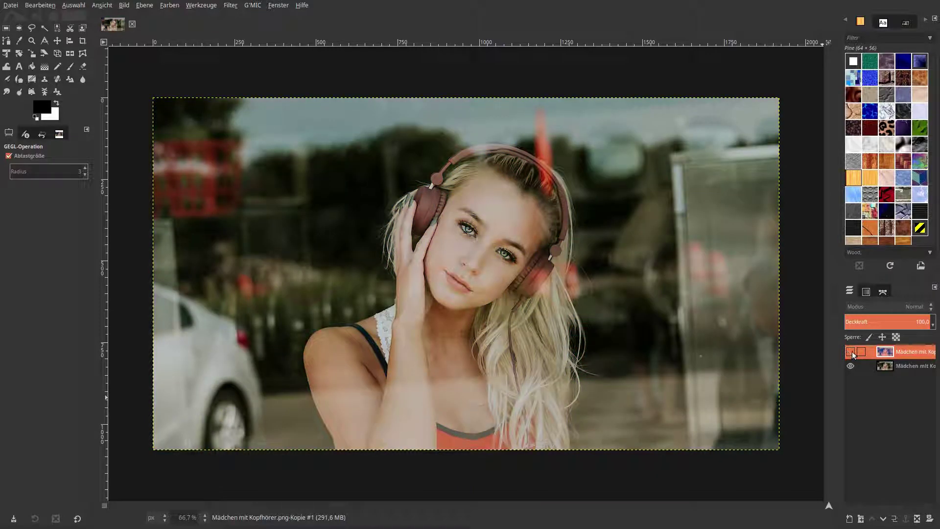
pyautogui.click(850, 351)
pyautogui.click(850, 351)
pyautogui.click(850, 351)
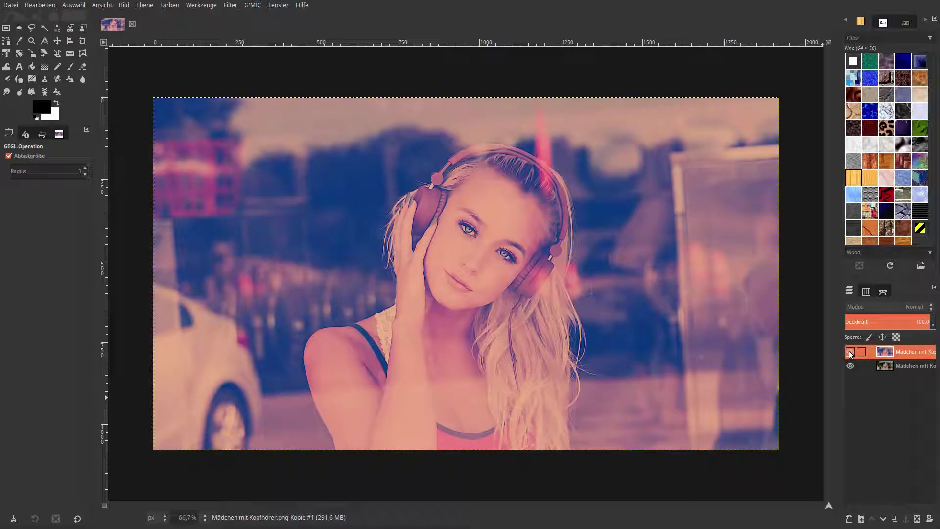
# - After a final visibility check, duplicate the filtered layer
pyautogui.click(851, 351)
pyautogui.click(850, 352)
pyautogui.click(894, 519)
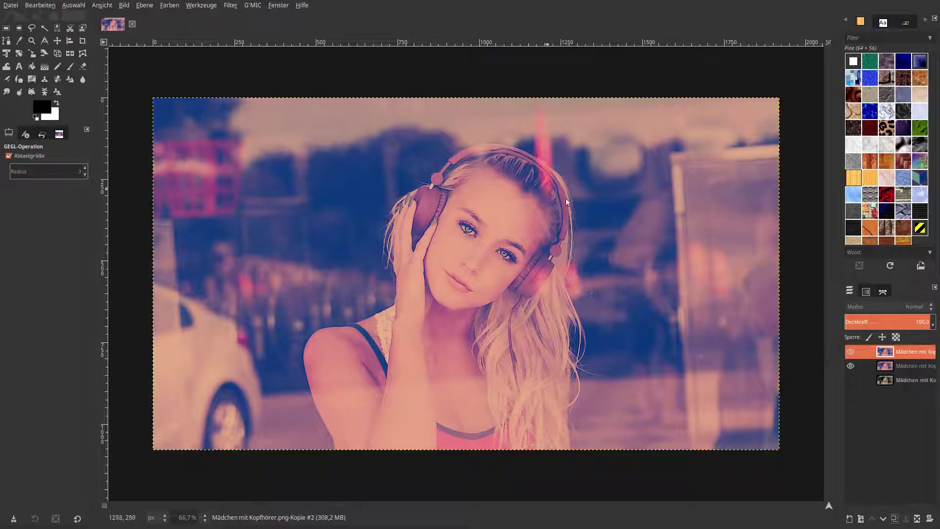
# - Open G'MIC with input set to the active layer and expand the Degradations category
pyautogui.click(252, 5)
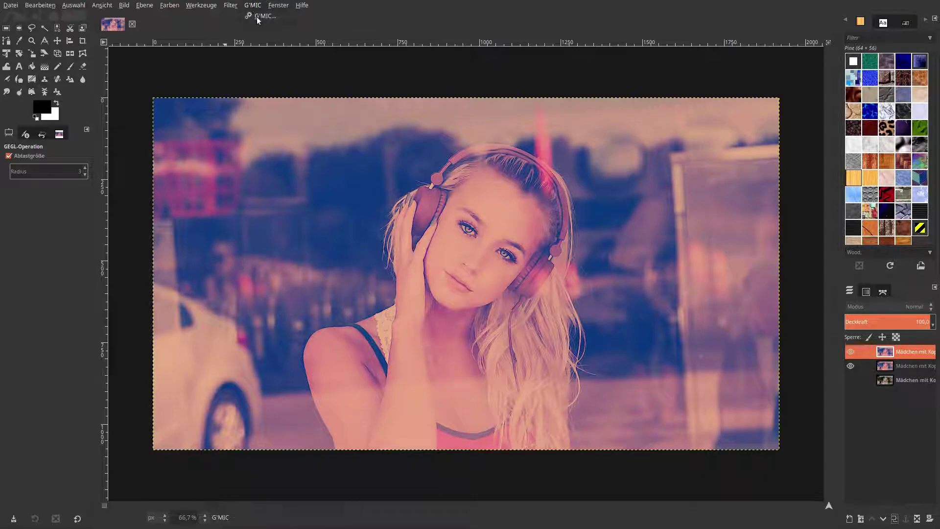
pyautogui.click(256, 17)
pyautogui.click(331, 301)
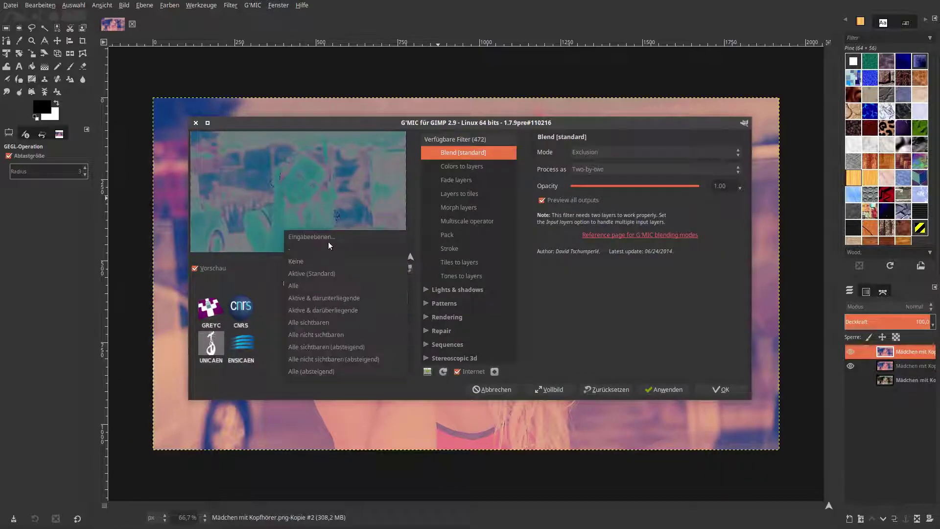
pyautogui.click(328, 240)
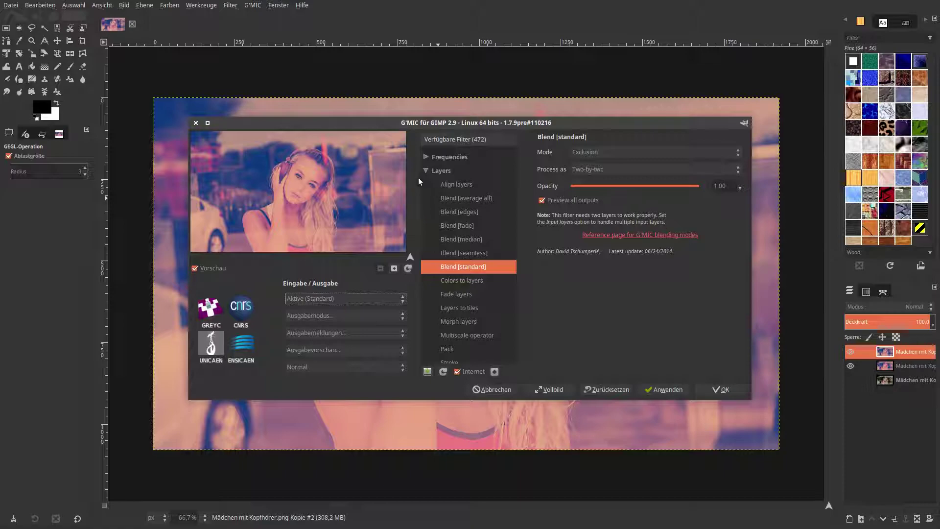
pyautogui.click(425, 170)
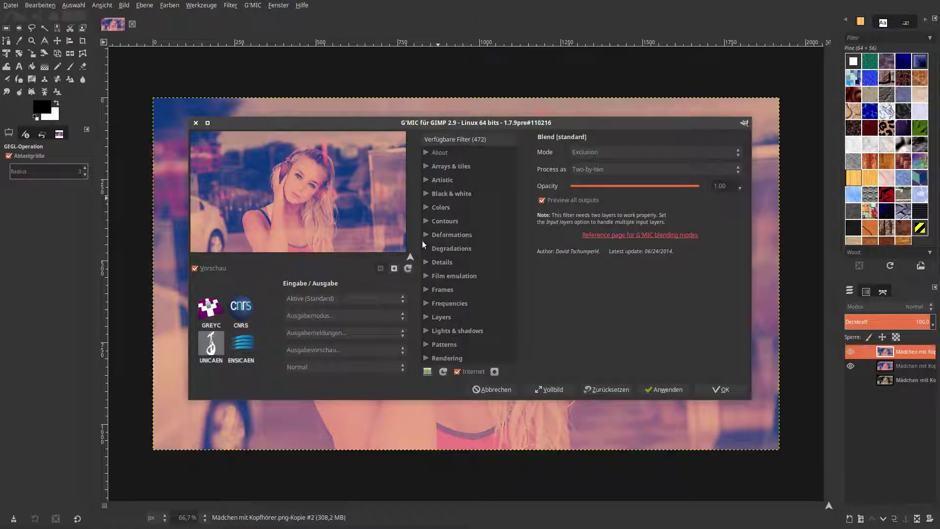
pyautogui.click(424, 235)
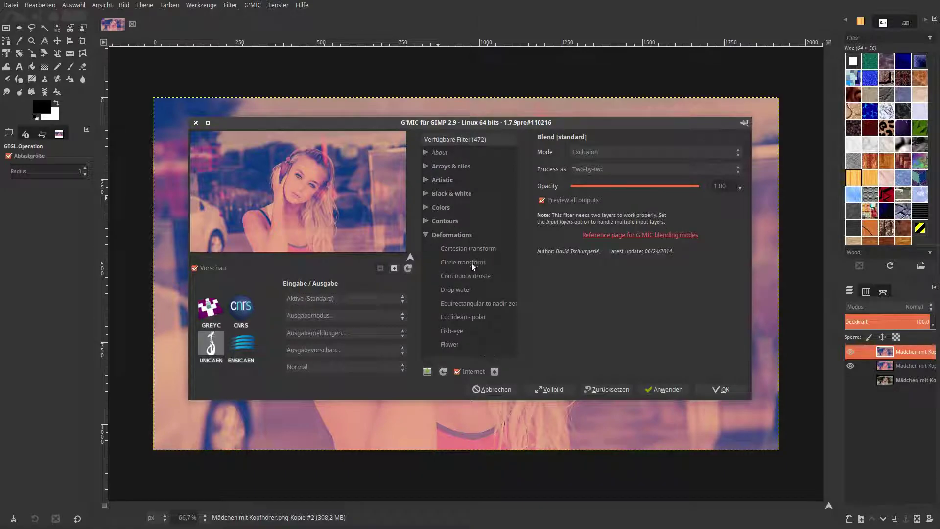
pyautogui.click(423, 237)
pyautogui.click(431, 251)
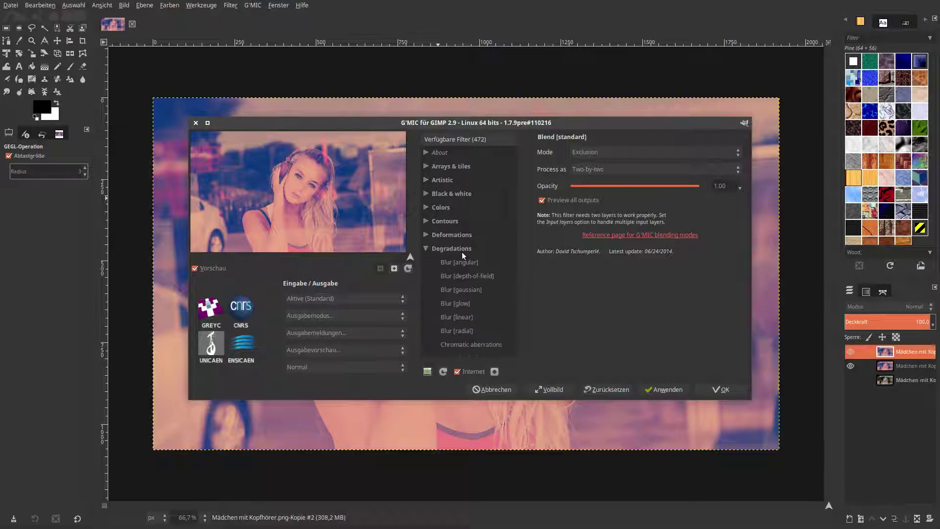
# - Apply Blur [depth-of-field] with amplitude 1.50, then hide the blurred layer to compare
pyautogui.click(471, 278)
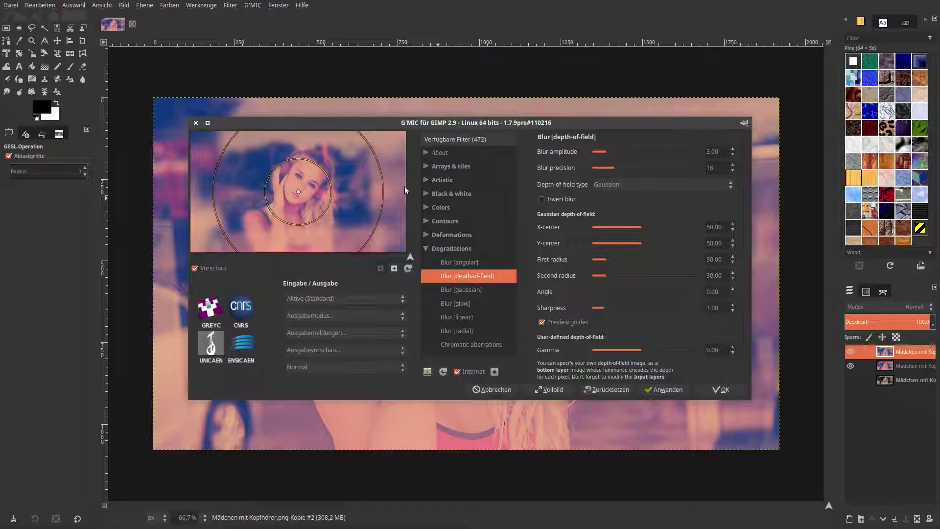
pyautogui.doubleClick(720, 151)
pyautogui.write('1.50')
pyautogui.click(721, 392)
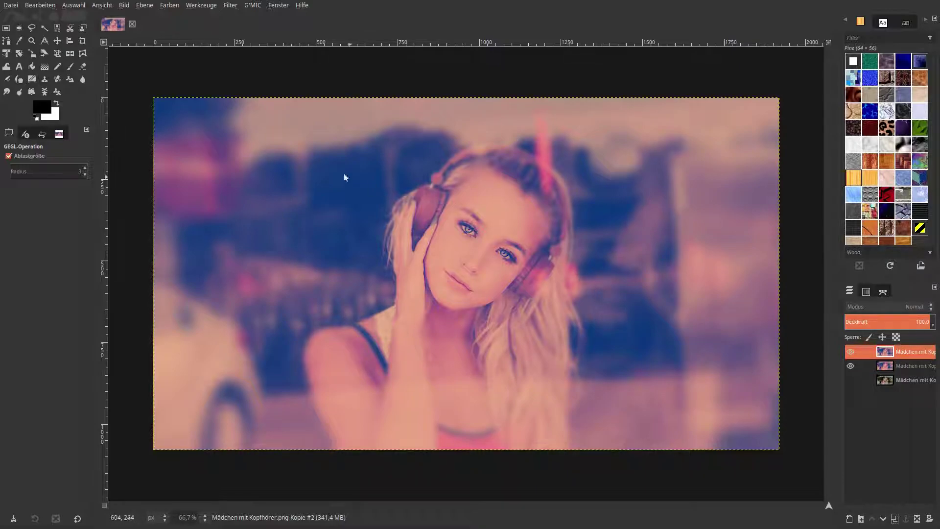
pyautogui.click(850, 352)
# - Add a Vignette with radius 1,5 to the blurred top layer, then hide the middle layer
pyautogui.click(852, 352)
pyautogui.click(230, 5)
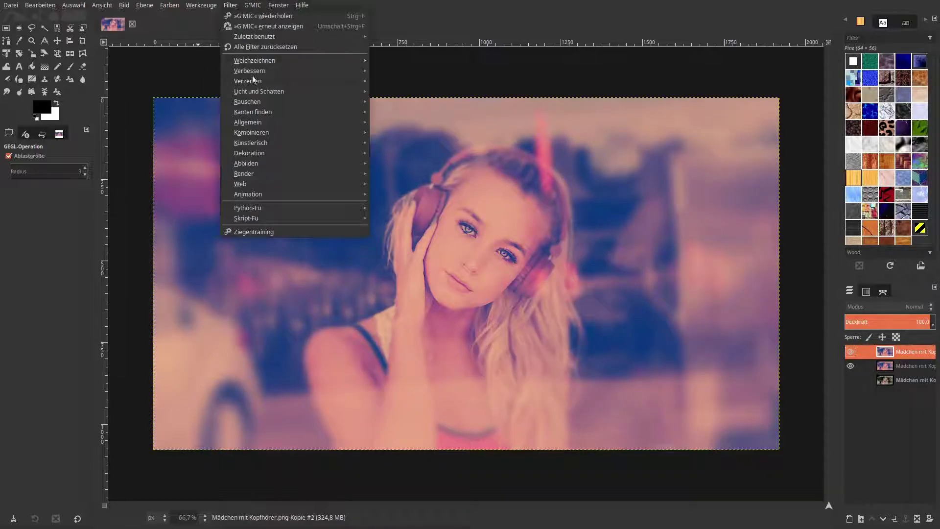
pyautogui.moveTo(258, 91)
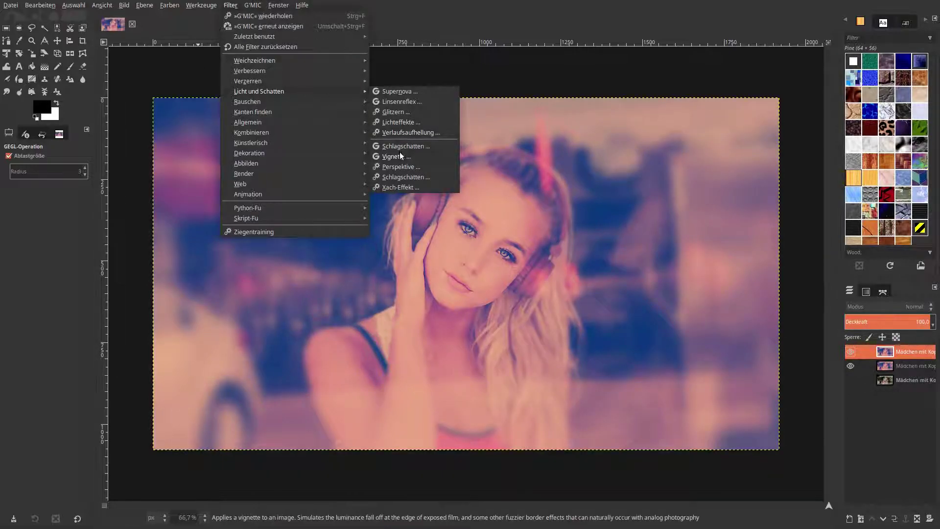
pyautogui.click(399, 156)
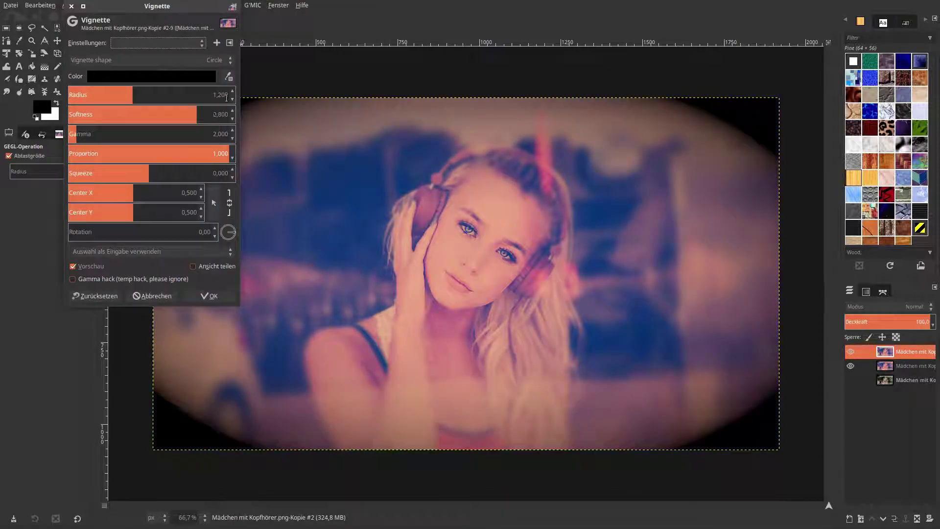
pyautogui.tripleClick(227, 95)
pyautogui.write('1,5')
pyautogui.press('Return')
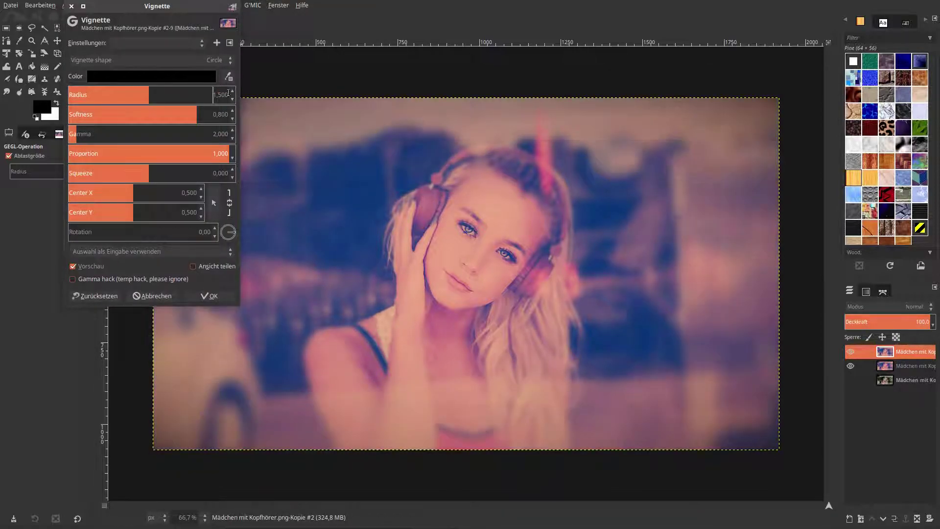
pyautogui.click(215, 295)
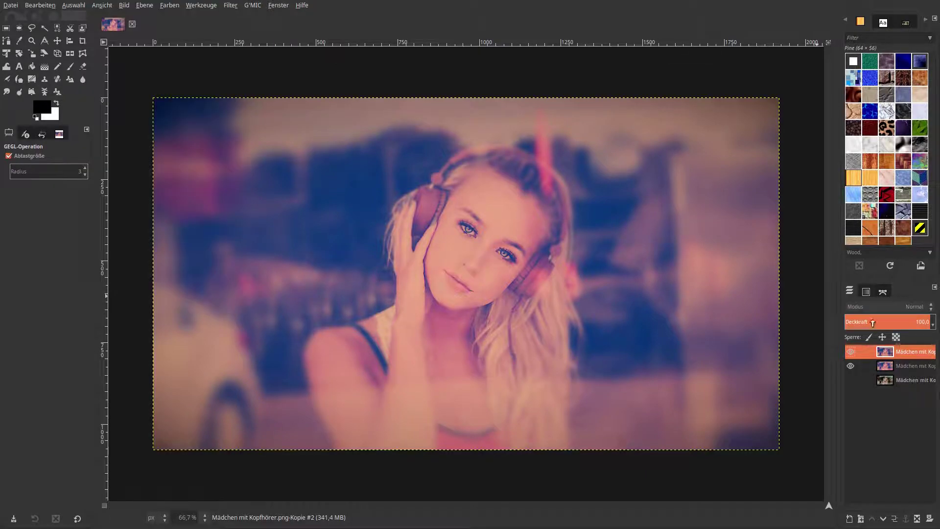
pyautogui.click(851, 366)
# - Hide the vignette layer and compare the blurred vignette version with the pink layer
pyautogui.click(851, 357)
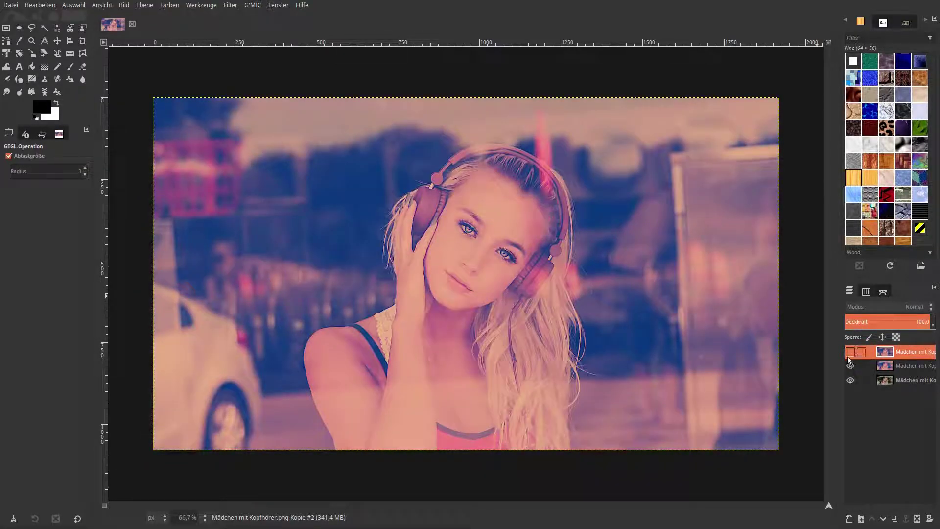
pyautogui.click(847, 352)
pyautogui.click(847, 351)
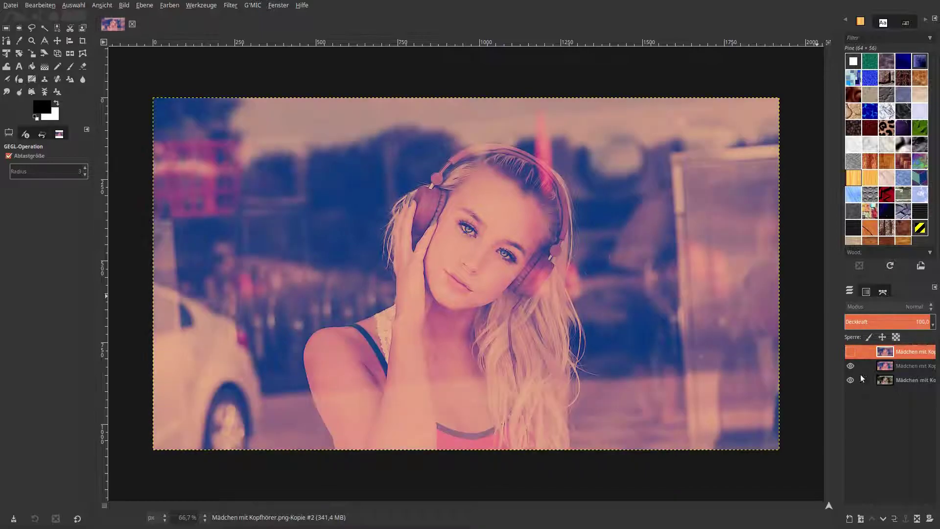
# - Make the sharpened pink layer active and toggle it to compare with the original
pyautogui.click(891, 364)
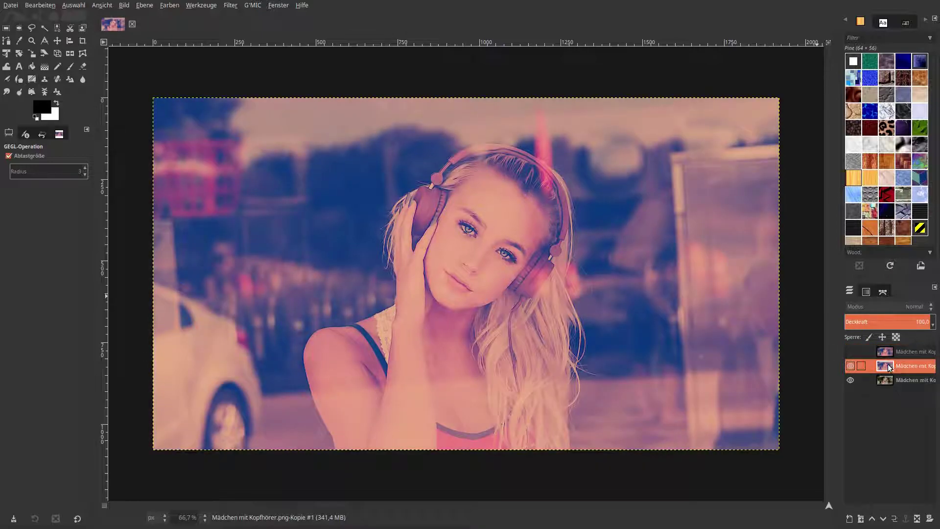
pyautogui.click(853, 366)
pyautogui.click(849, 366)
pyautogui.click(849, 365)
pyautogui.click(849, 366)
pyautogui.click(848, 365)
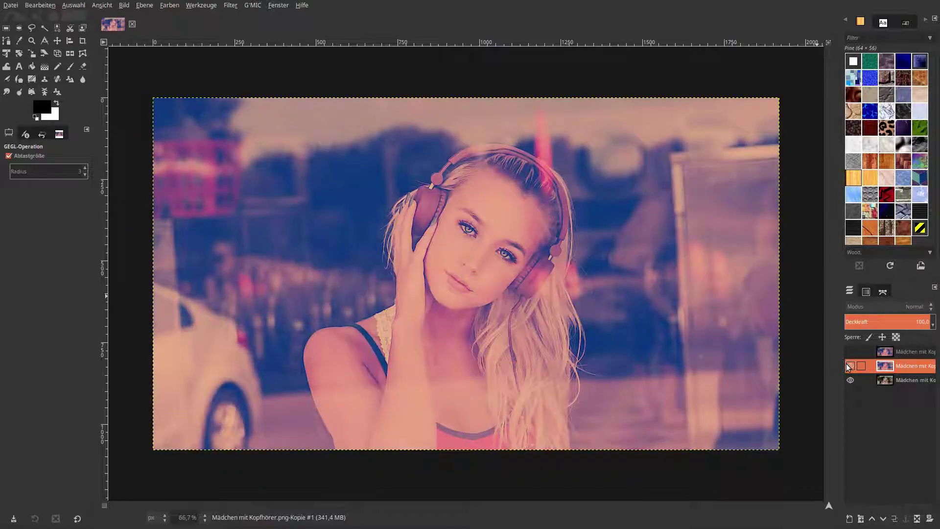